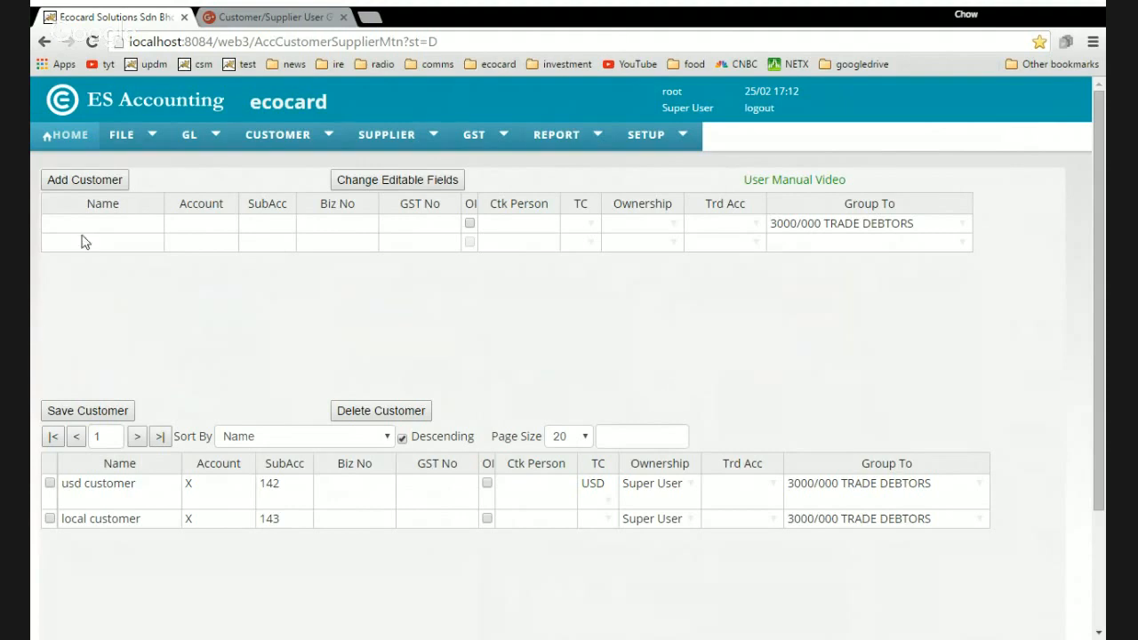
Place the cursor in the Name cell of the new-customer entry grid.
{"action": "left_click", "coordinate": [118, 233]}
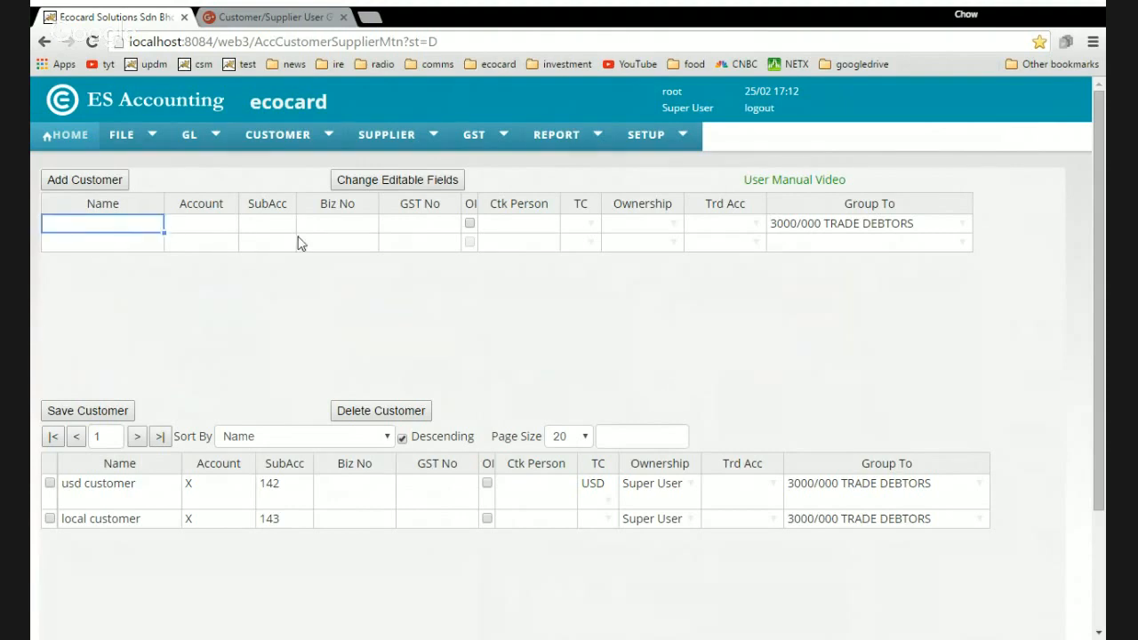
Reload Customer Maintenance and enter new customer names a and b in the entry grid.
{"action": "left_click", "coordinate": [251, 146]}
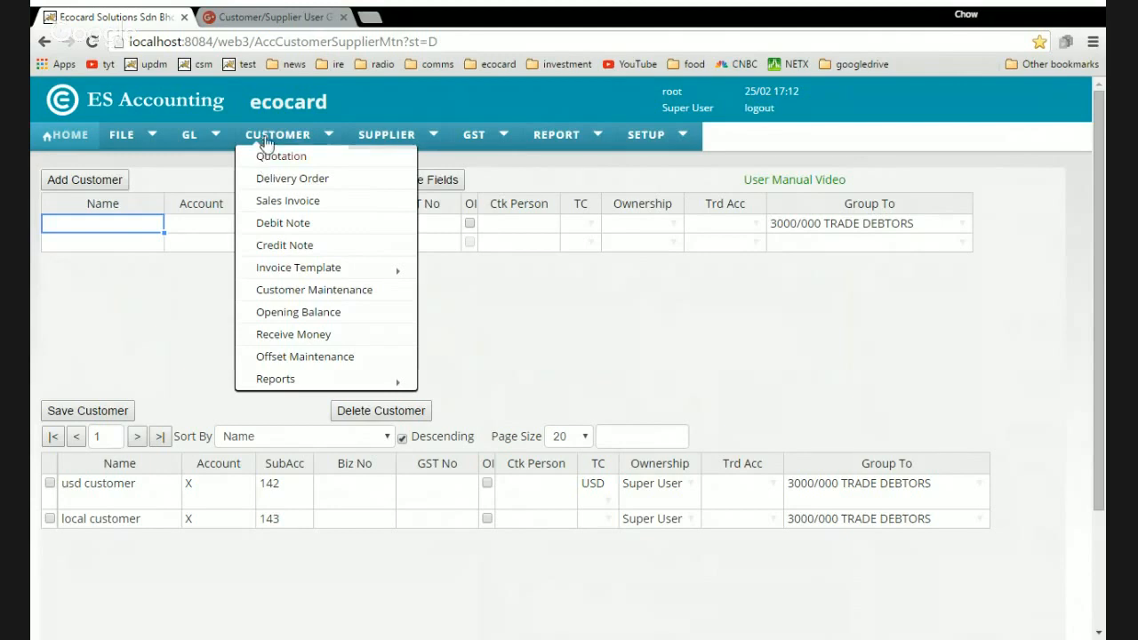
{"action": "left_click", "coordinate": [280, 298]}
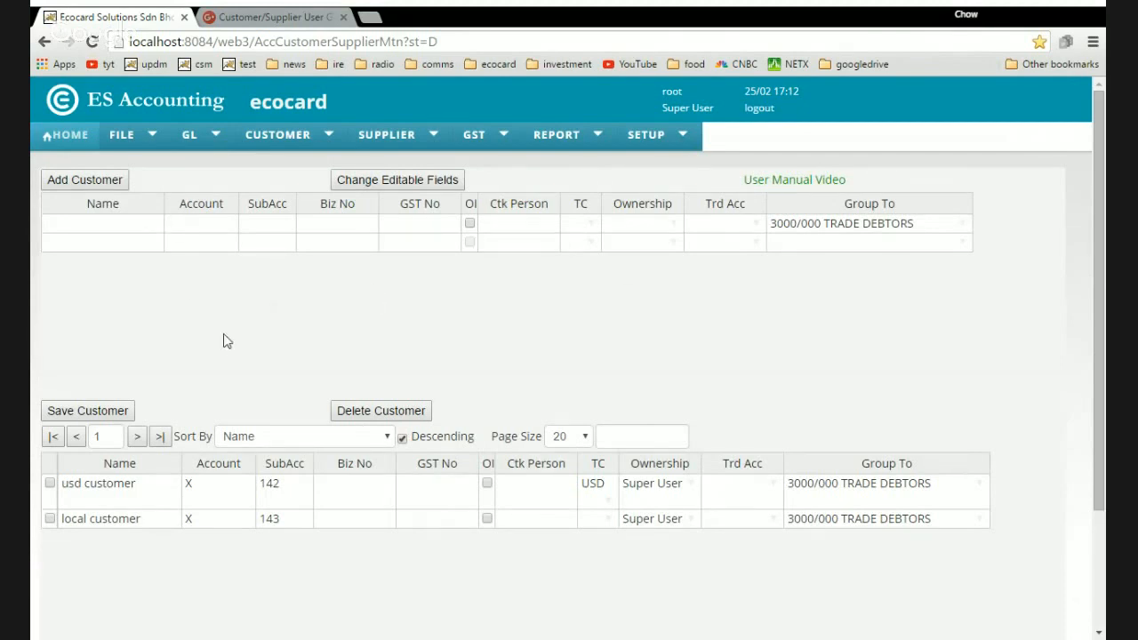
{"action": "left_click", "coordinate": [105, 226]}
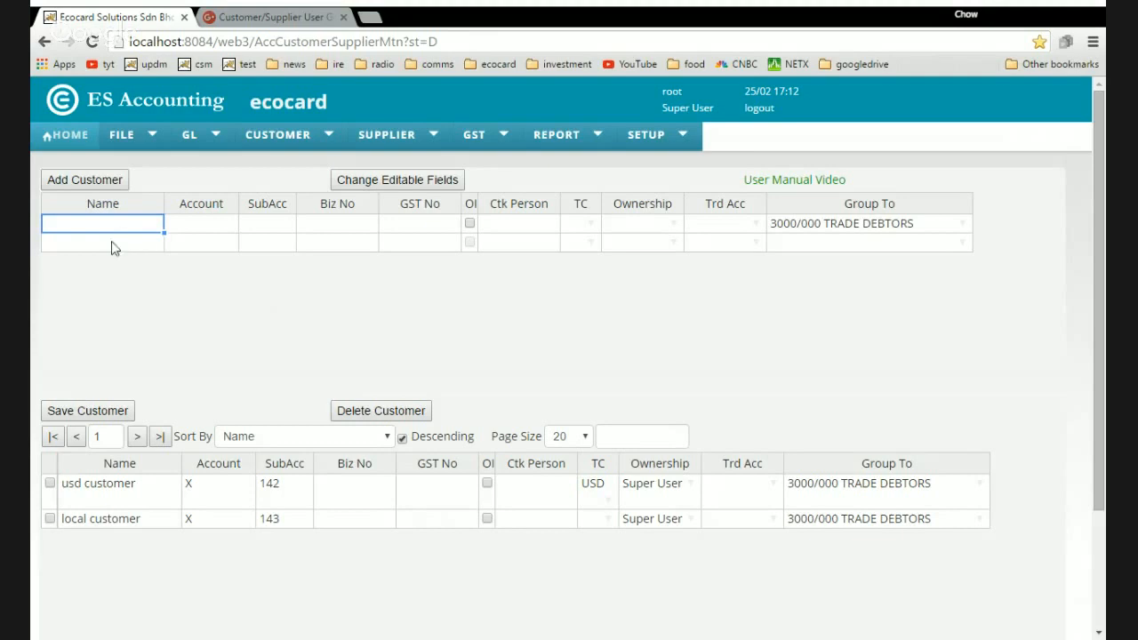
{"action": "type", "text": "a"}
{"action": "left_click", "coordinate": [102, 246]}
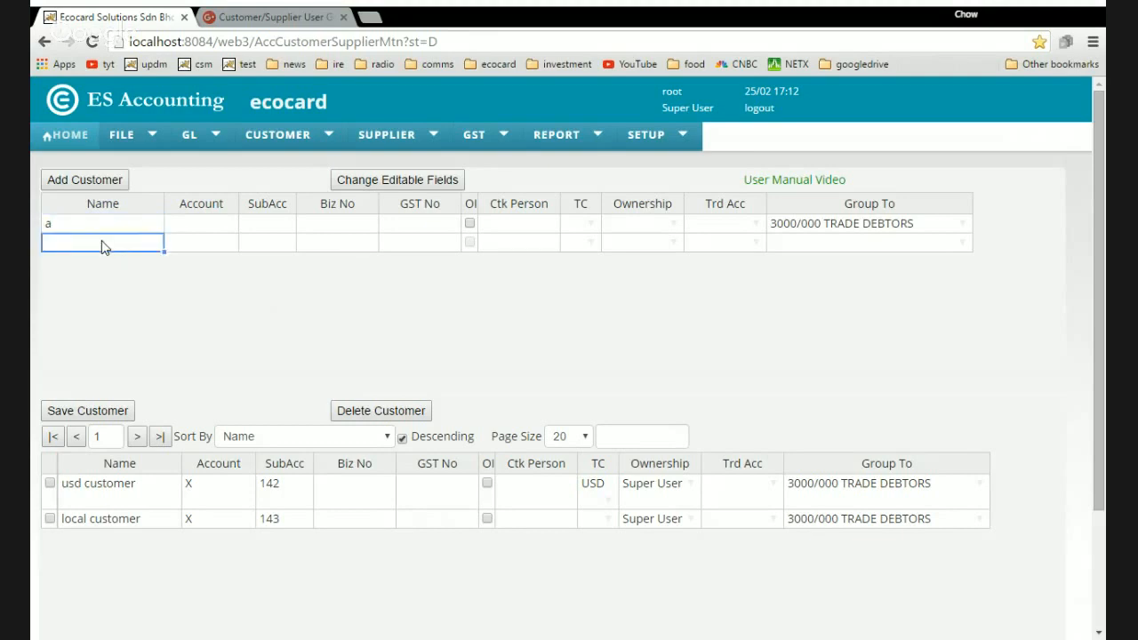
{"action": "type", "text": "b"}
{"action": "left_click", "coordinate": [125, 228]}
{"action": "left_click", "coordinate": [112, 246]}
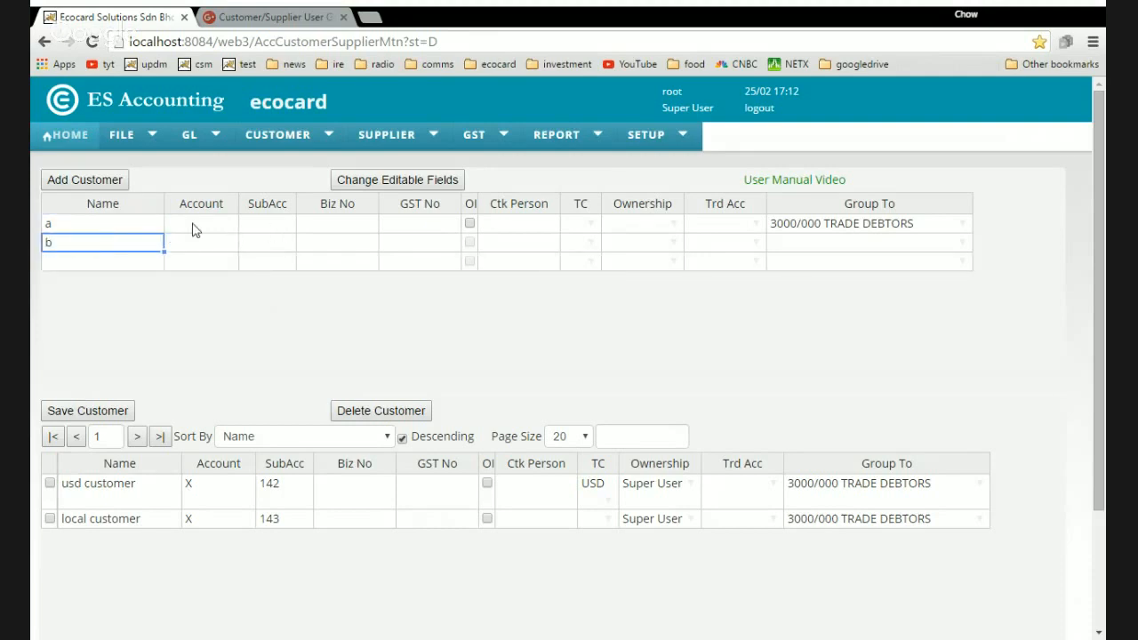
Check the Group To accounts, then add customers a and b to the list.
{"action": "left_click", "coordinate": [852, 228]}
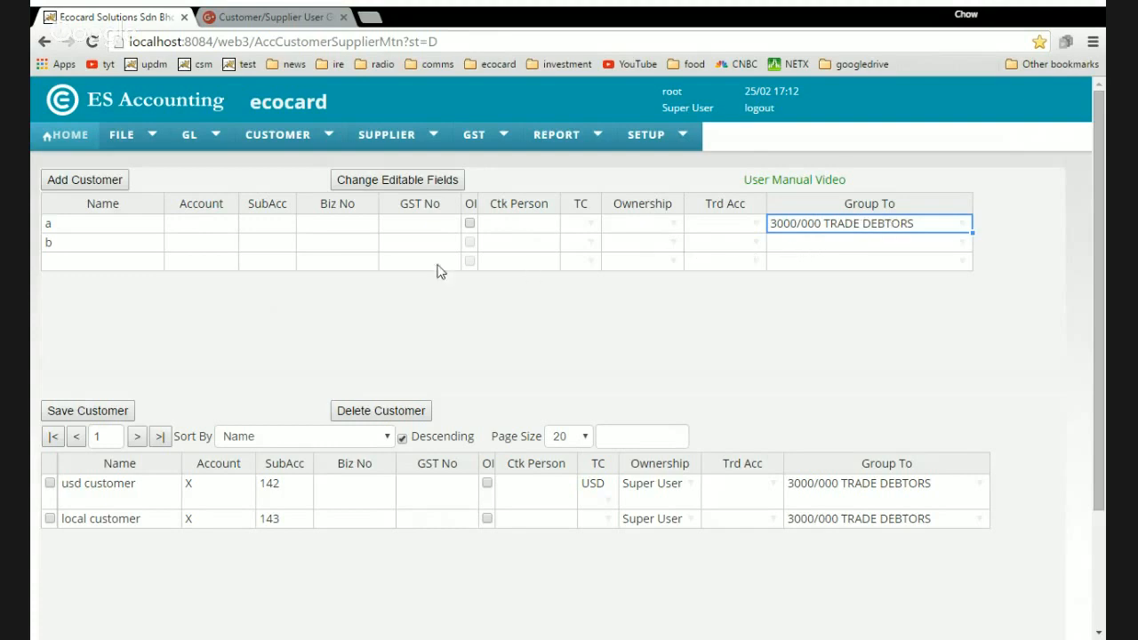
{"action": "left_click", "coordinate": [811, 248]}
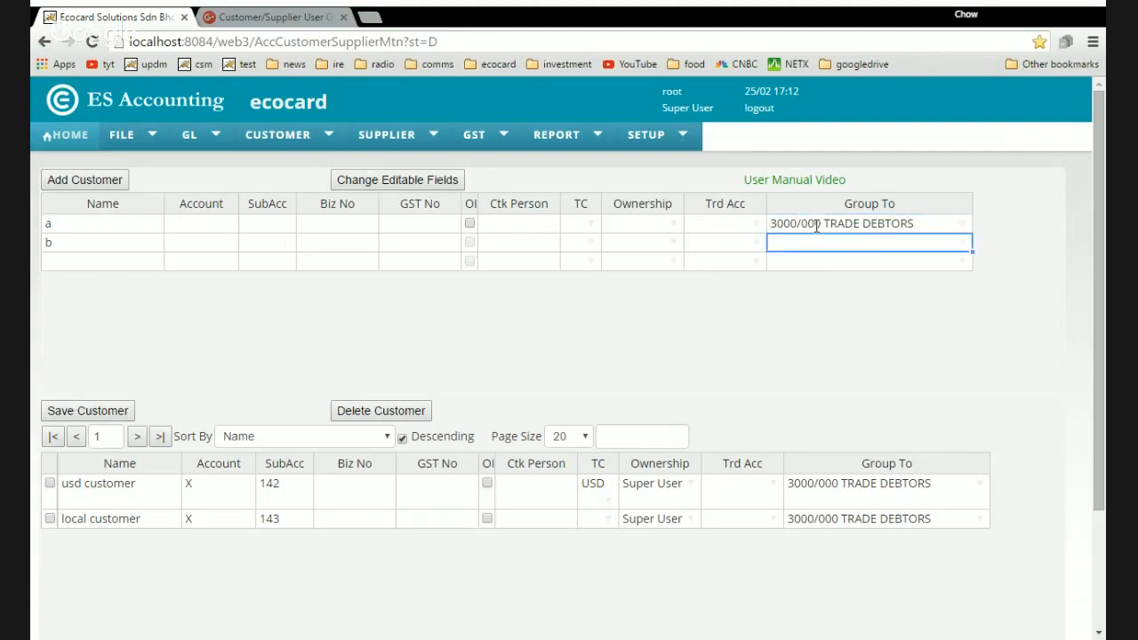
{"action": "left_click", "coordinate": [71, 249]}
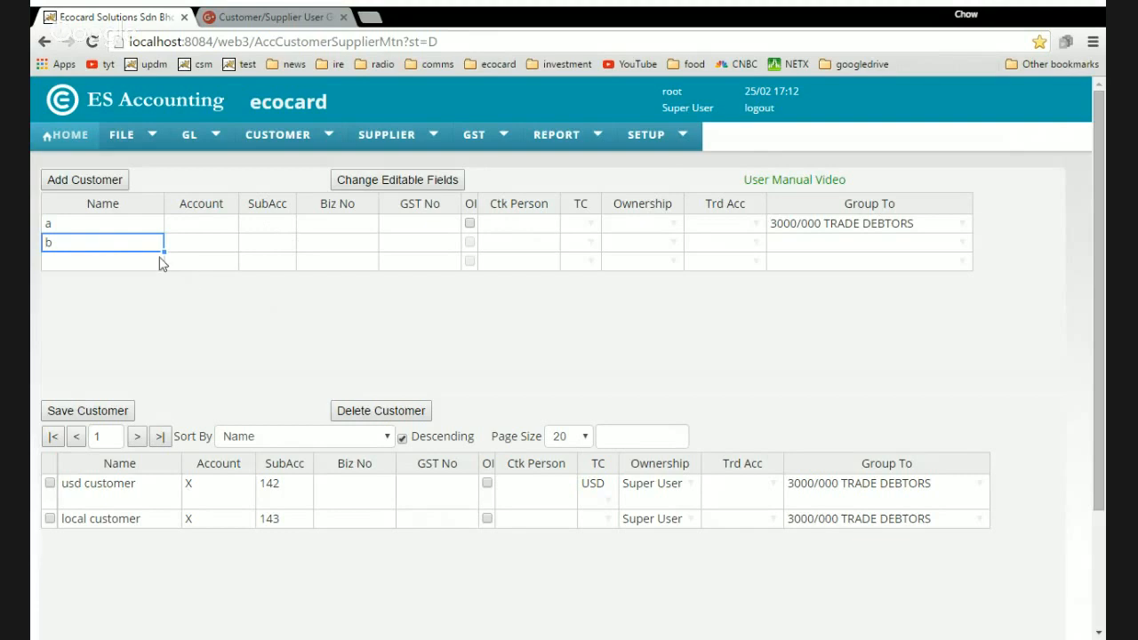
{"action": "left_click", "coordinate": [112, 185]}
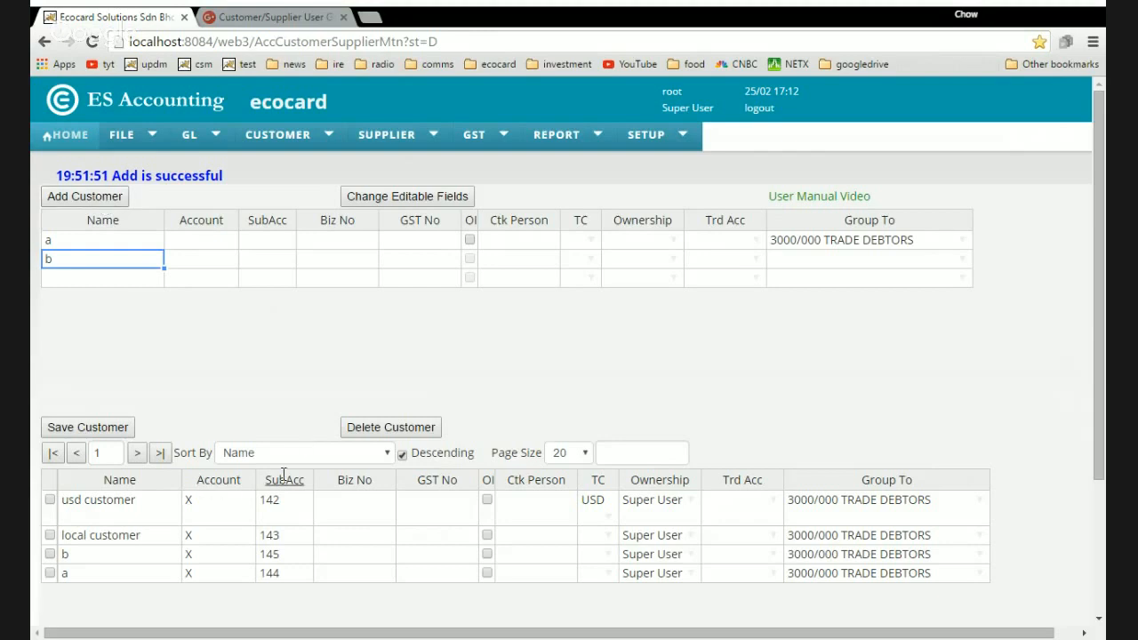
{"action": "left_click", "coordinate": [78, 573]}
Review customers a and b's accounts (sub-accounts 144, 145) and tick both rows for deletion.
{"action": "left_click", "coordinate": [86, 551]}
{"action": "left_click", "coordinate": [204, 557]}
{"action": "left_click", "coordinate": [204, 575]}
{"action": "left_click", "coordinate": [221, 557]}
{"action": "left_click", "coordinate": [294, 558]}
{"action": "left_click", "coordinate": [292, 574]}
{"action": "left_click", "coordinate": [50, 554]}
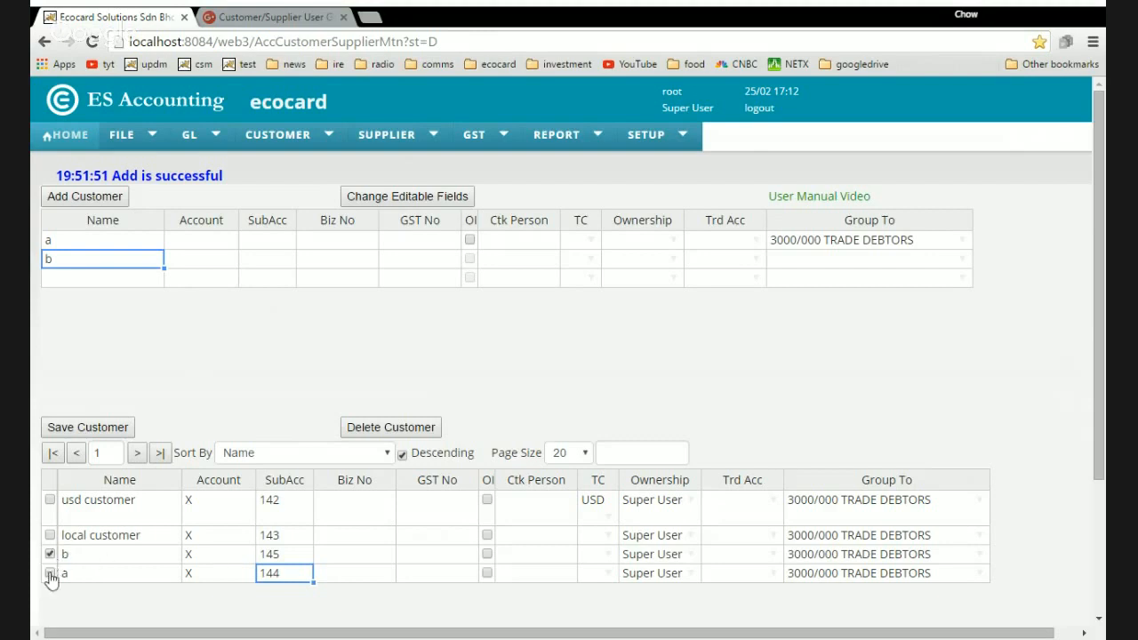
{"action": "left_click", "coordinate": [50, 572]}
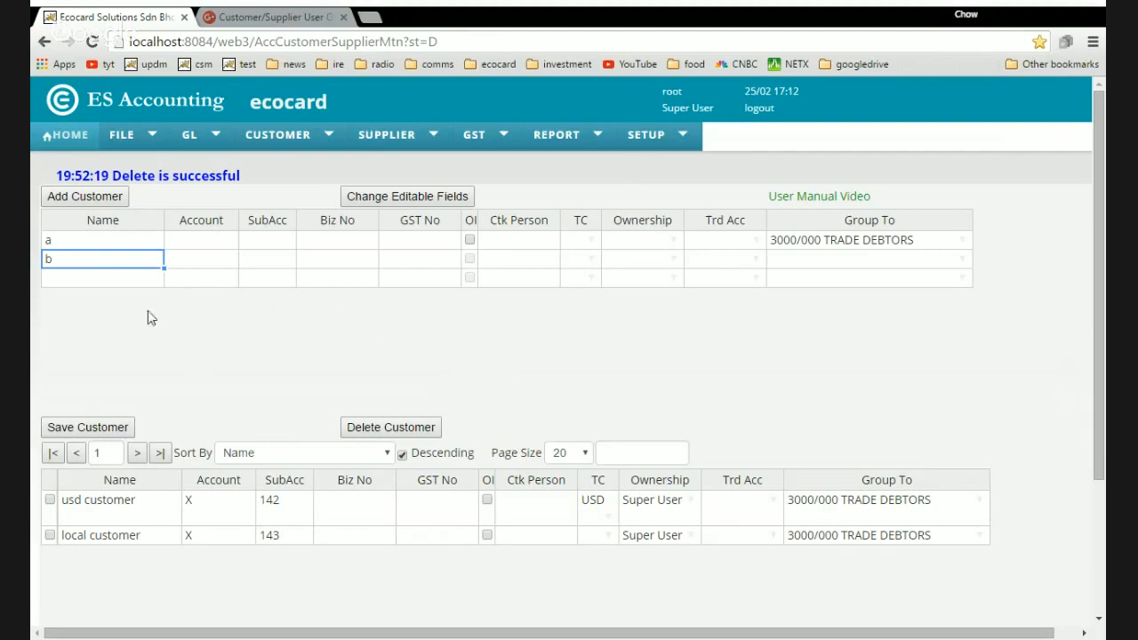
Remove the leftover a and b rows from the customer entry grid.
{"action": "left_click", "coordinate": [831, 261]}
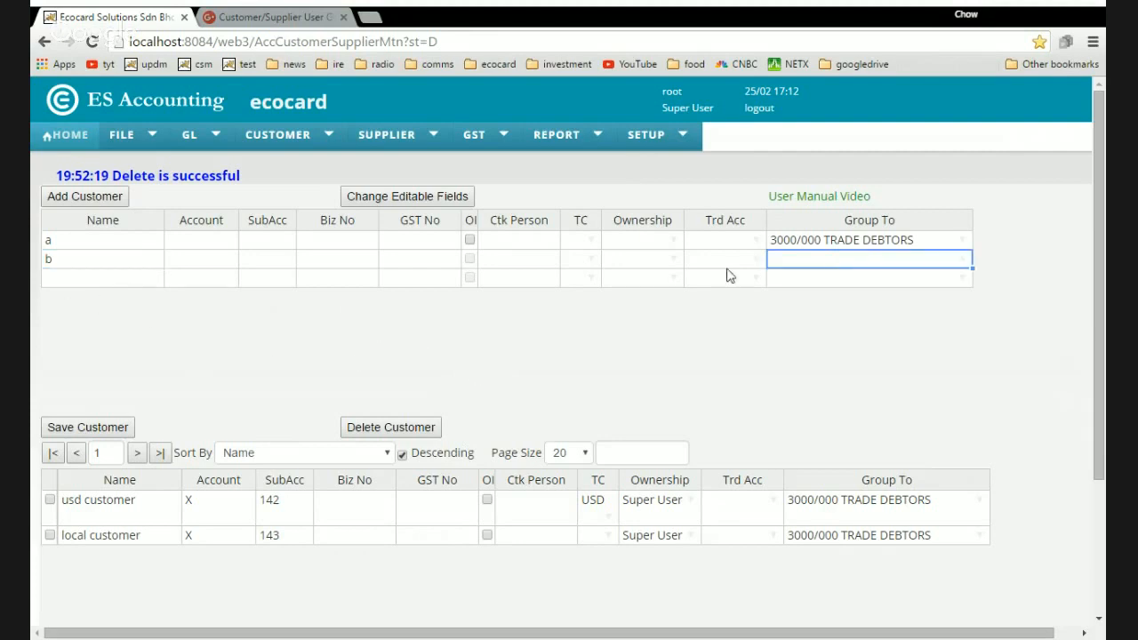
{"action": "left_click", "coordinate": [827, 243]}
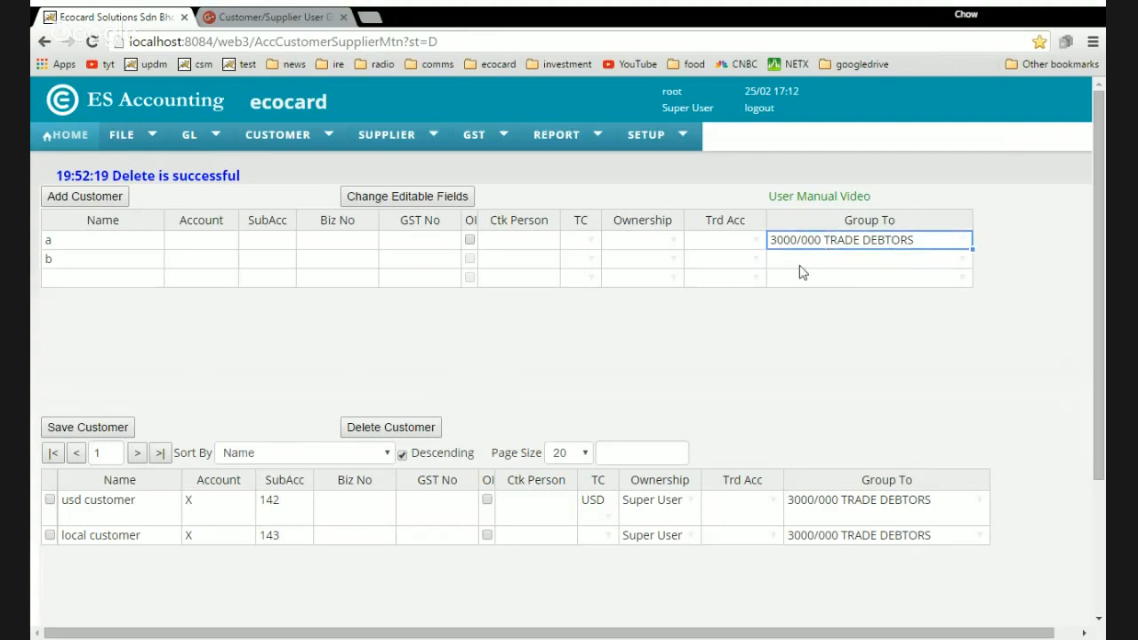
{"action": "left_click", "coordinate": [831, 261]}
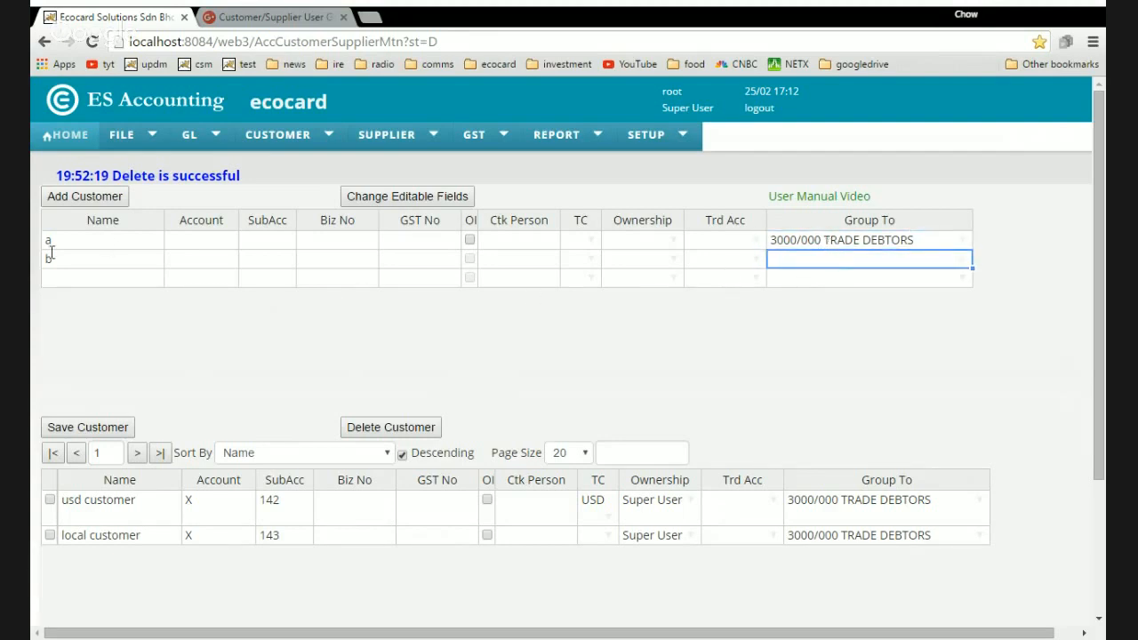
{"action": "left_click", "coordinate": [84, 261]}
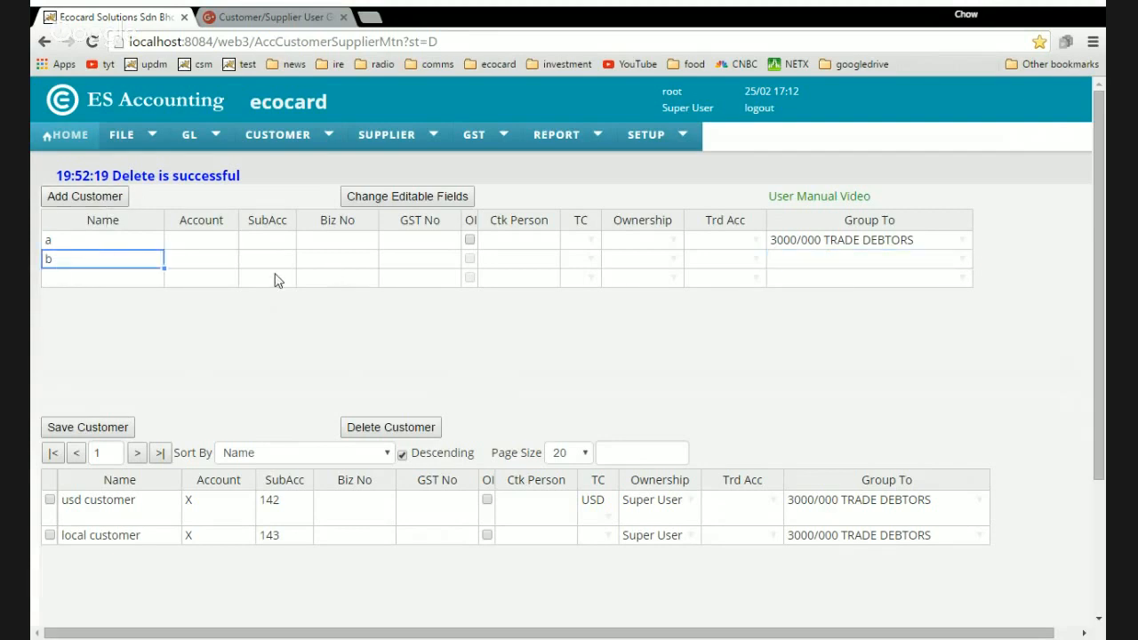
{"action": "left_click", "coordinate": [145, 241]}
{"action": "left_click_drag", "start_coordinate": [100, 239], "coordinate": [904, 274]}
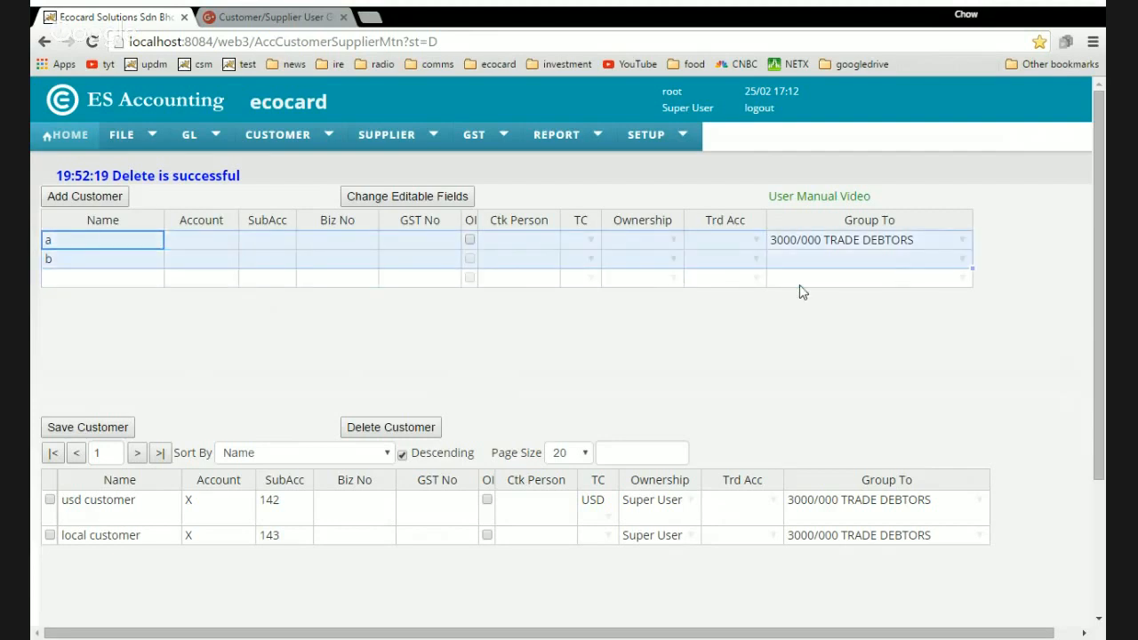
{"action": "left_click_drag", "start_coordinate": [120, 243], "coordinate": [222, 261]}
{"action": "right_click", "coordinate": [222, 260]}
{"action": "left_click", "coordinate": [273, 354]}
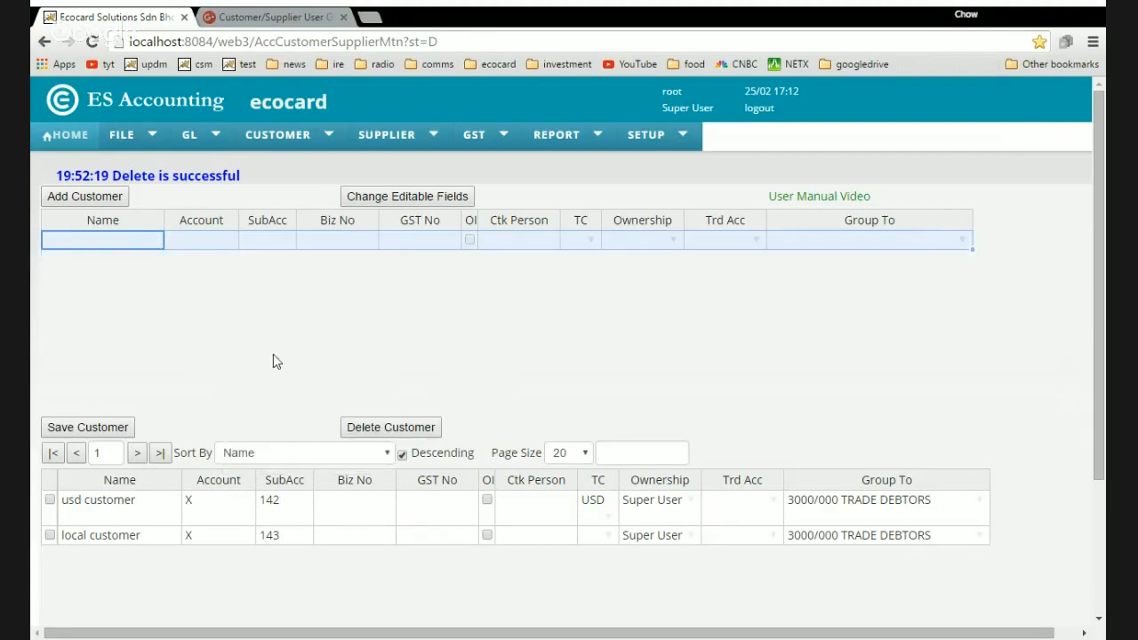
Enter new customer c and add it, getting sub-account 146.
{"action": "left_click", "coordinate": [137, 246]}
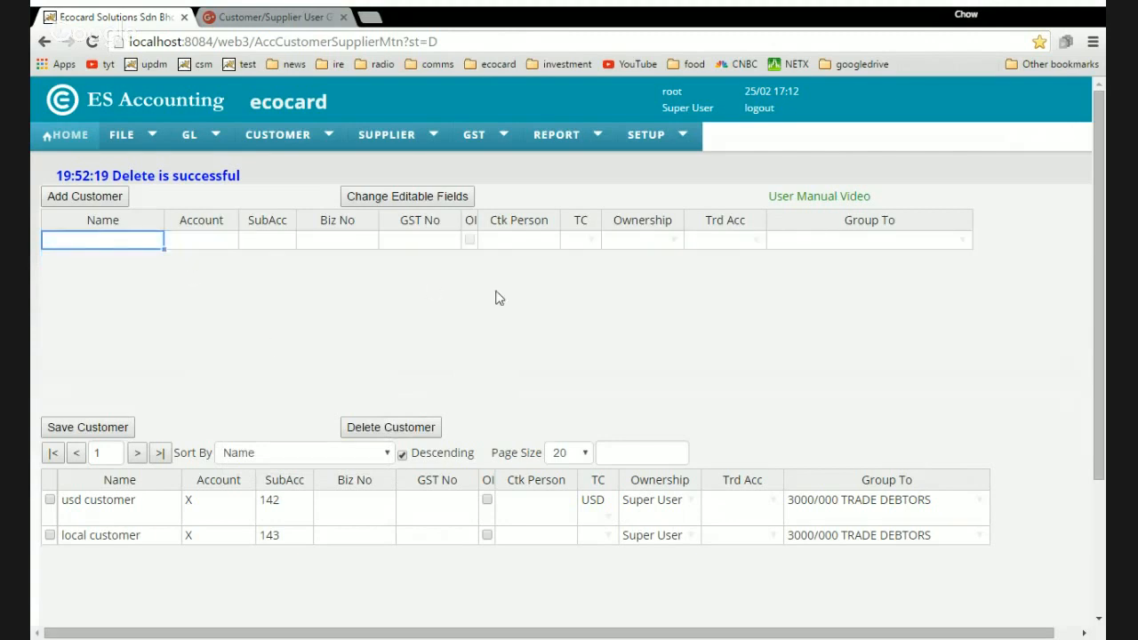
{"action": "type", "text": "d"}
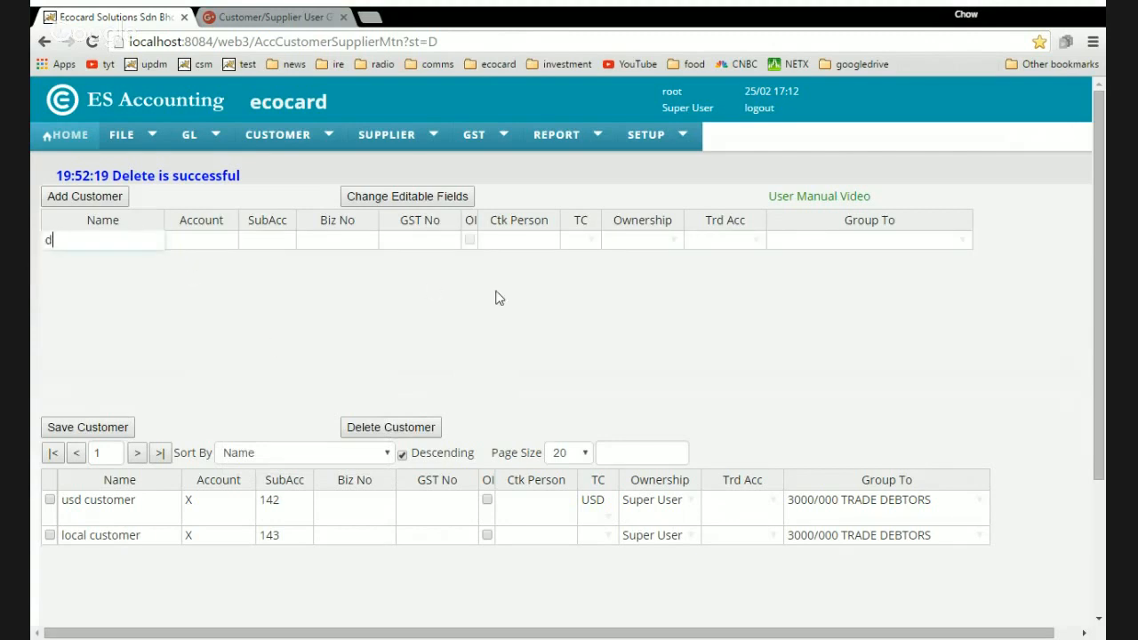
{"action": "key", "text": "Tab"}
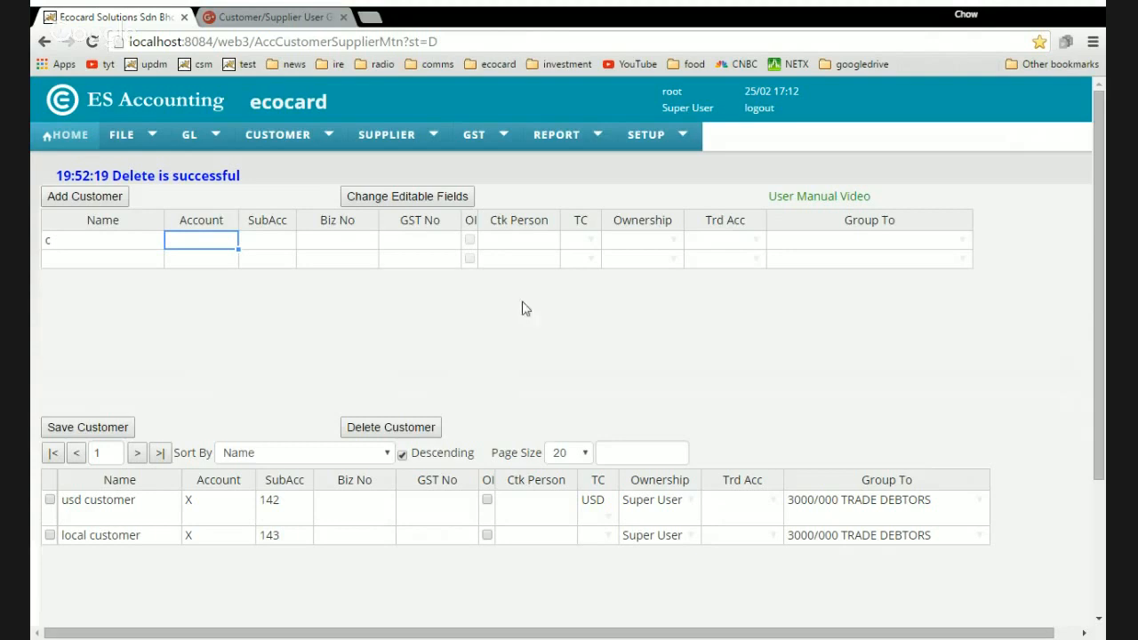
{"action": "left_click", "coordinate": [97, 199]}
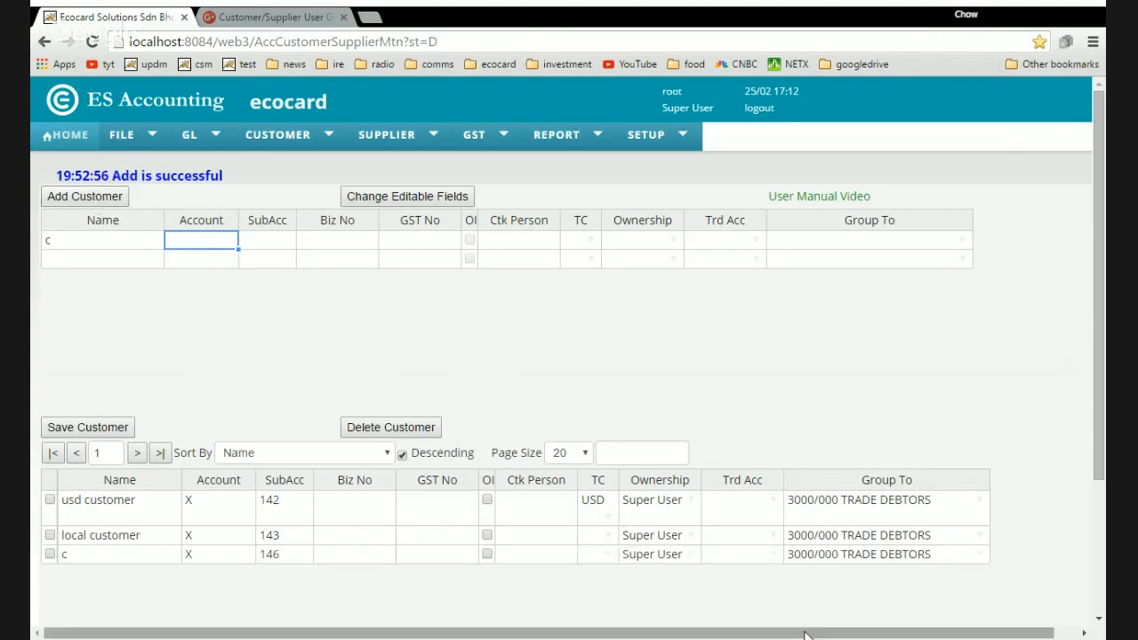
{"action": "left_click", "coordinate": [811, 557]}
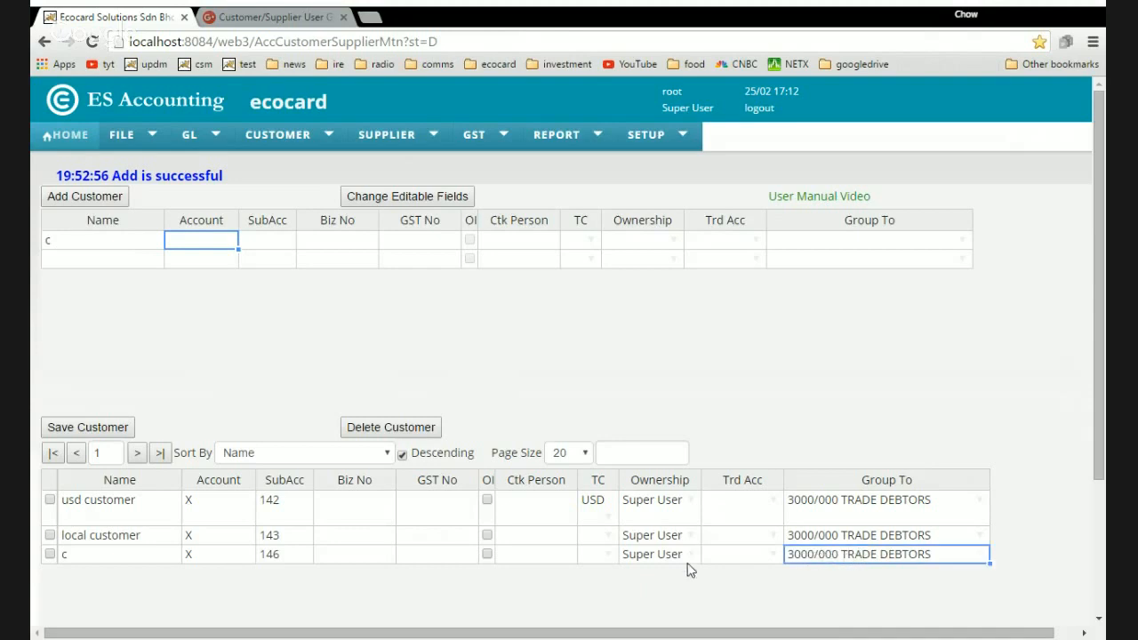
Via GL > Accounts, visit Chart of Account Template, then open Chart of Account Maintenance.
{"action": "mouse_move", "coordinate": [122, 145]}
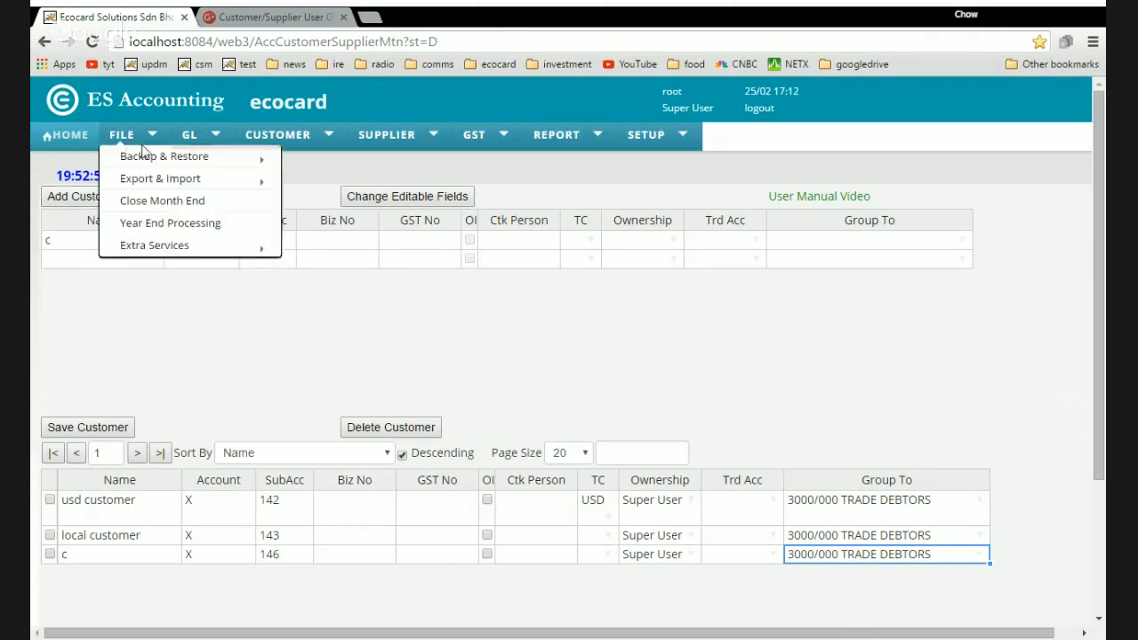
{"action": "mouse_move", "coordinate": [190, 159]}
{"action": "mouse_move", "coordinate": [190, 134]}
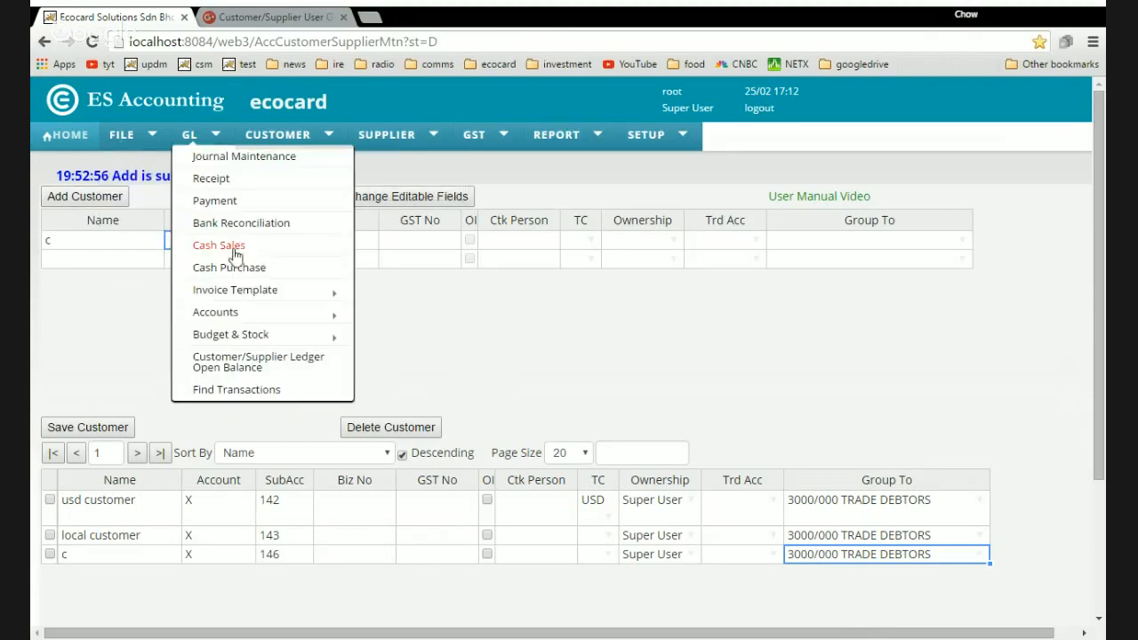
{"action": "mouse_move", "coordinate": [272, 343]}
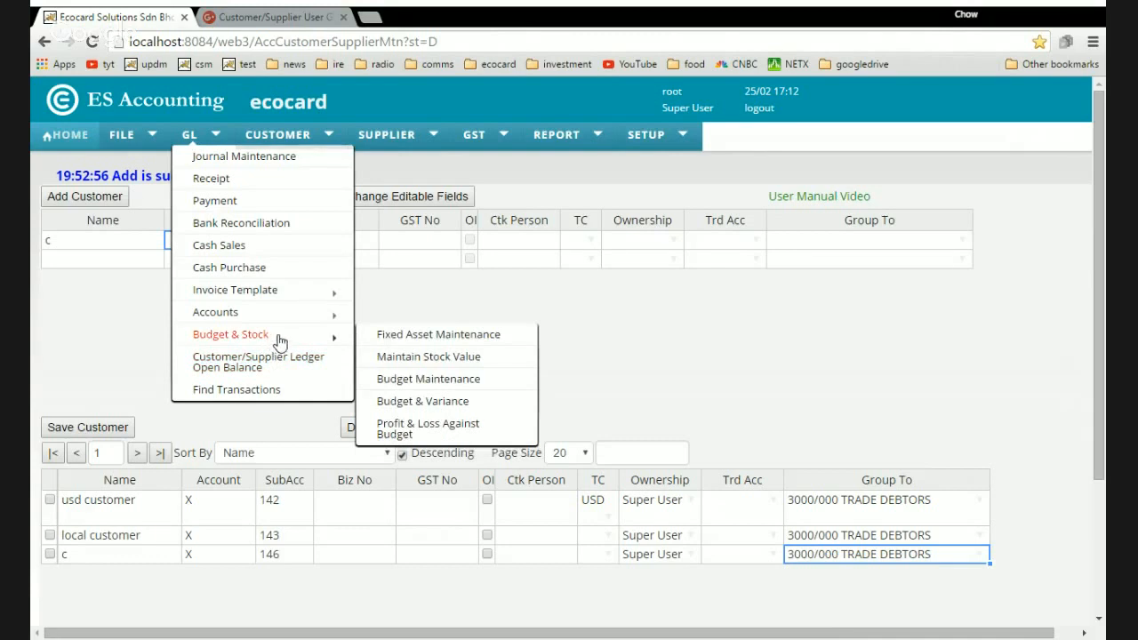
{"action": "mouse_move", "coordinate": [275, 313]}
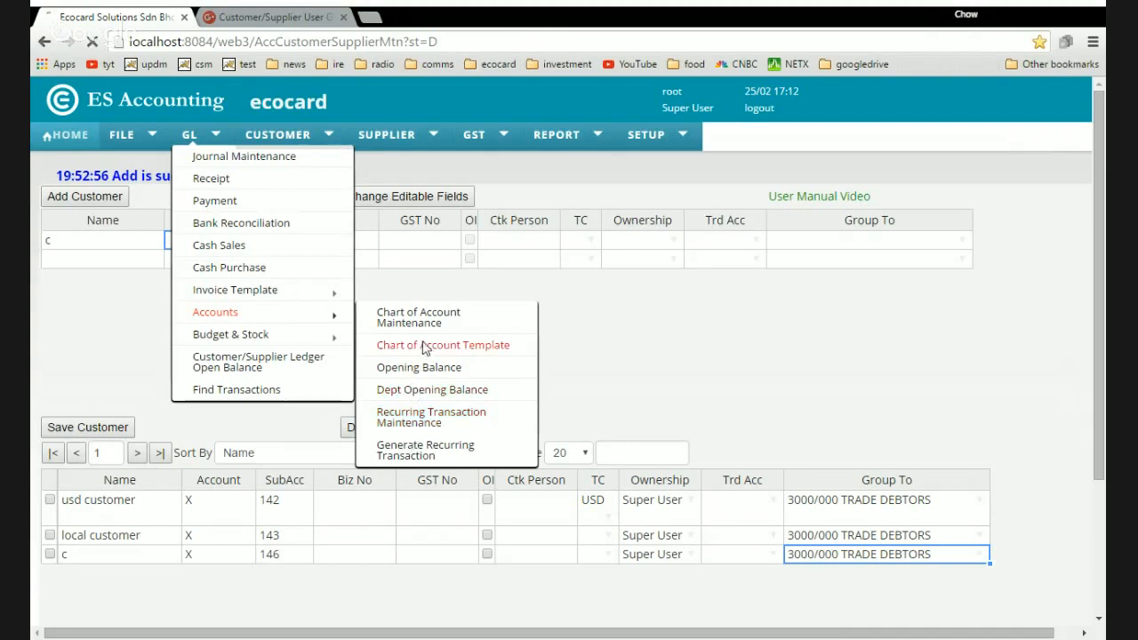
{"action": "left_click", "coordinate": [425, 348]}
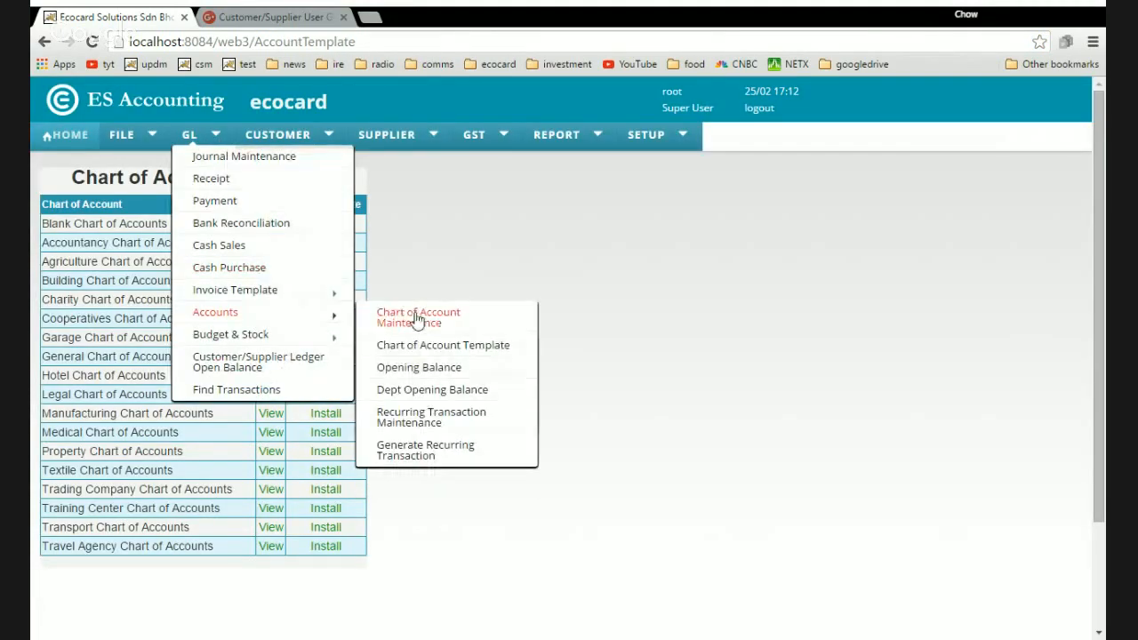
{"action": "left_click", "coordinate": [417, 318]}
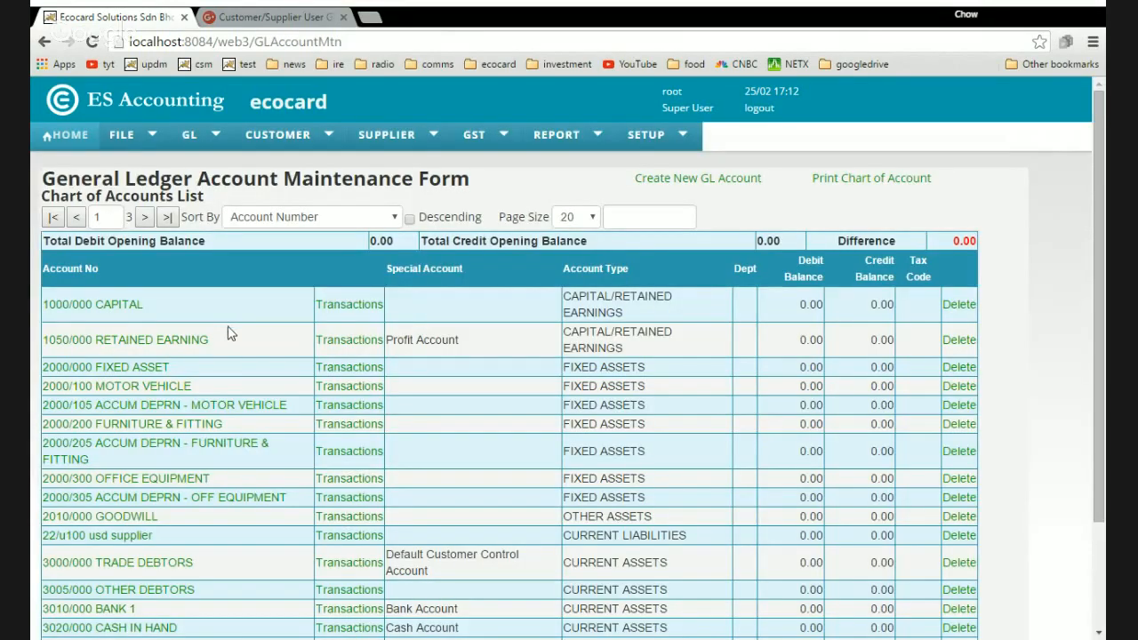
Filter the account list by 'tra' and open 3000/000 TRADE DEBTORS.
{"action": "scroll", "coordinate": [229, 332], "scroll_direction": "down", "scroll_amount": 1}
{"action": "scroll", "coordinate": [228, 333], "scroll_direction": "up", "scroll_amount": 1}
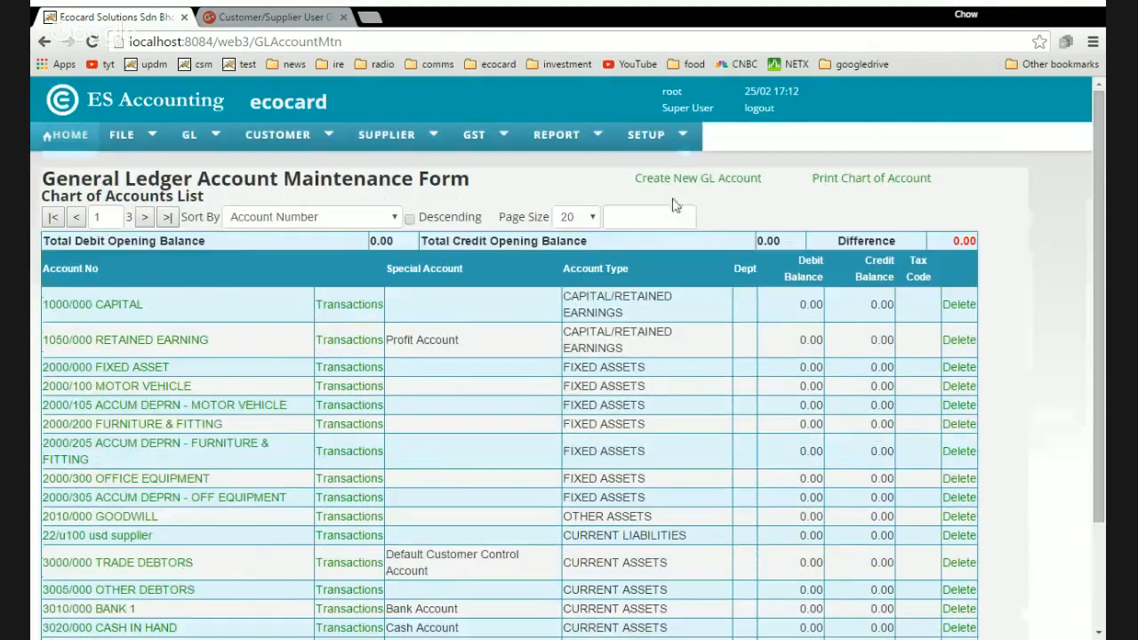
{"action": "left_click", "coordinate": [625, 224]}
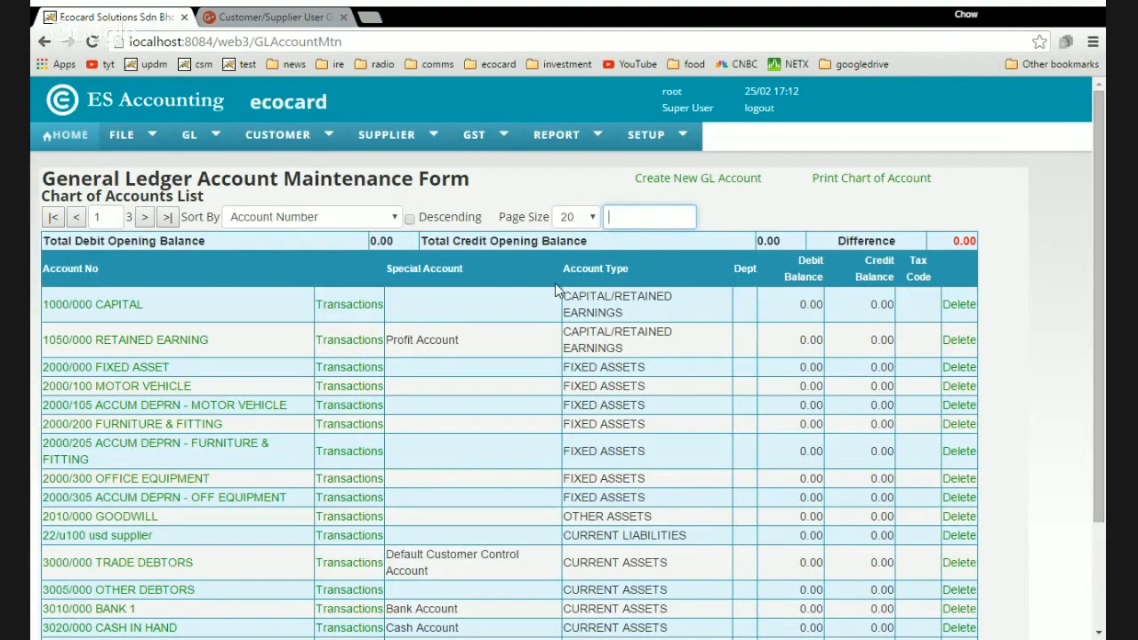
{"action": "type", "text": "tra"}
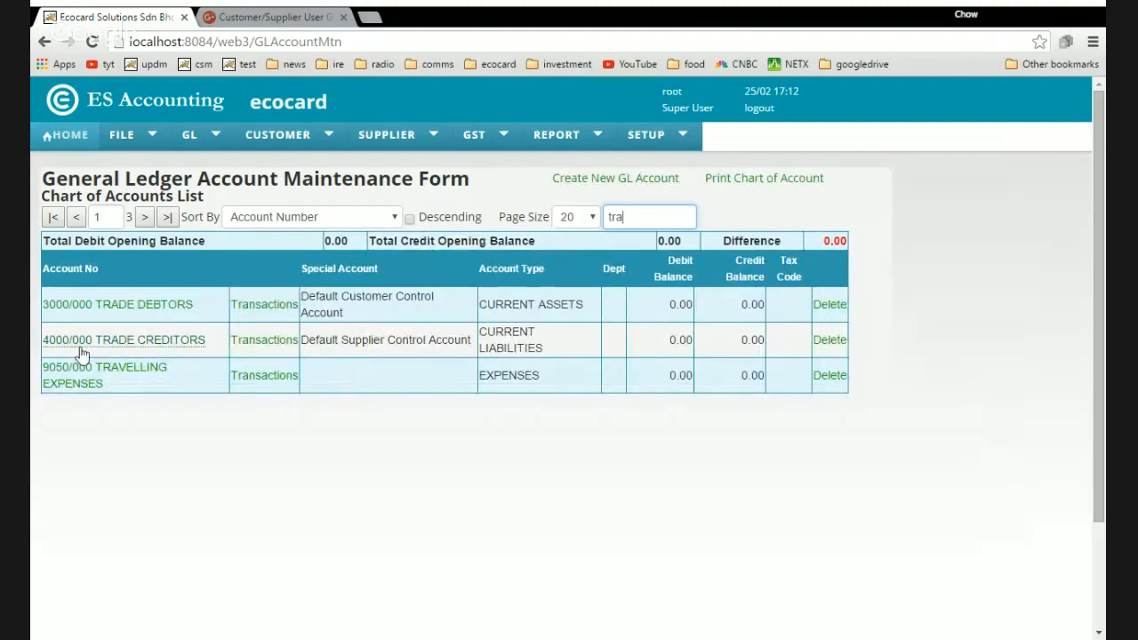
{"action": "left_click", "coordinate": [164, 307]}
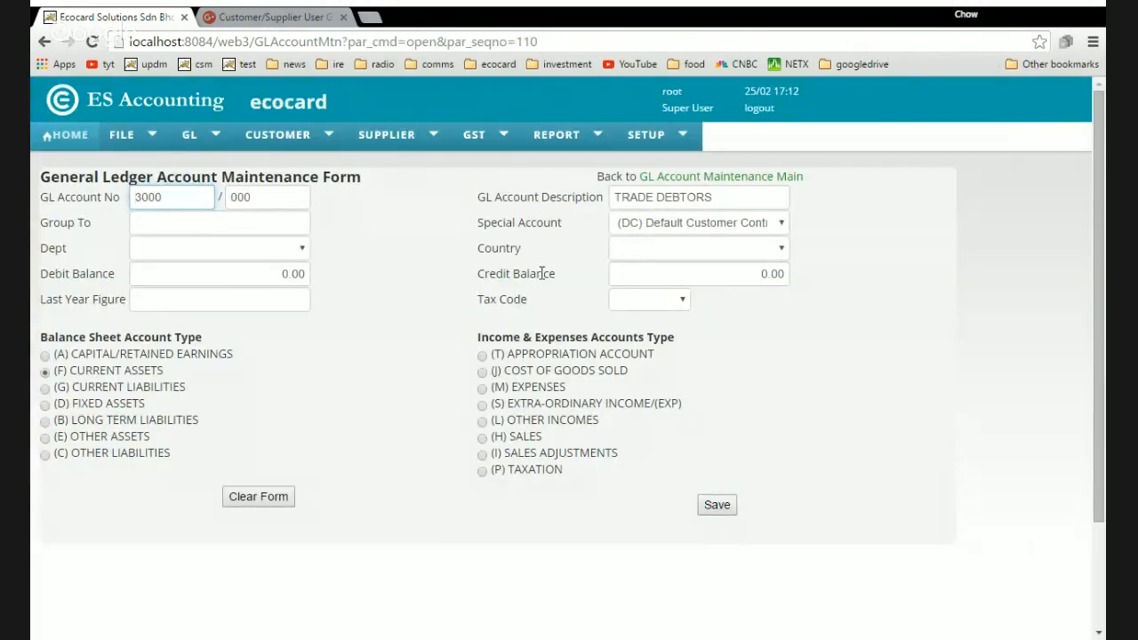
Clear its (DC) Default Customer Control special account setting and save the account.
{"action": "left_click", "coordinate": [669, 229]}
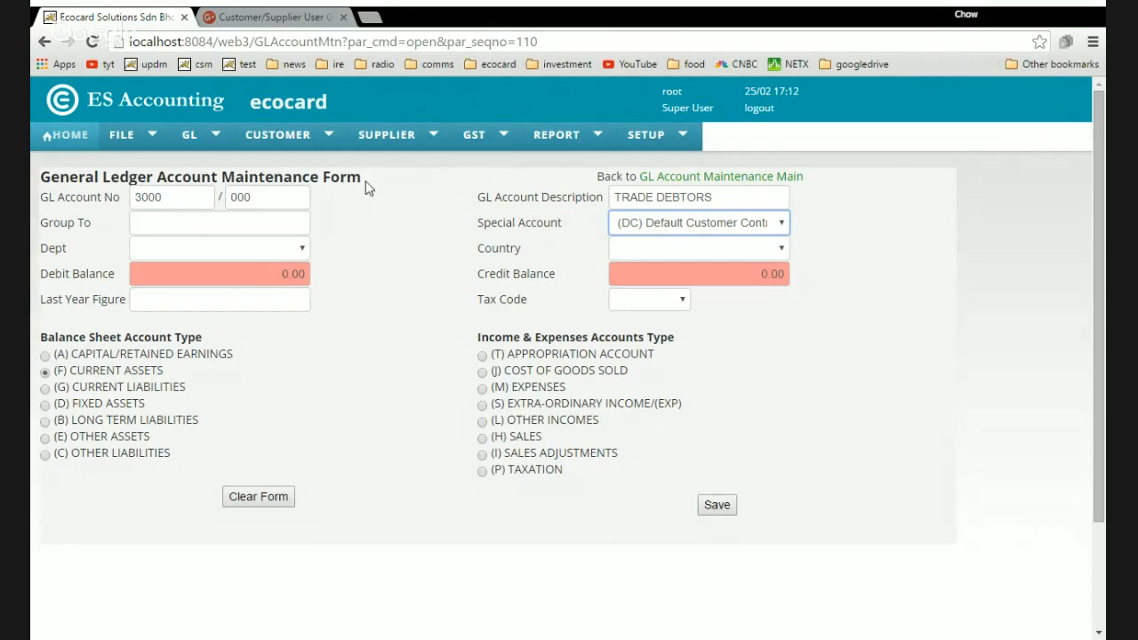
{"action": "mouse_move", "coordinate": [289, 138]}
{"action": "left_click", "coordinate": [642, 252]}
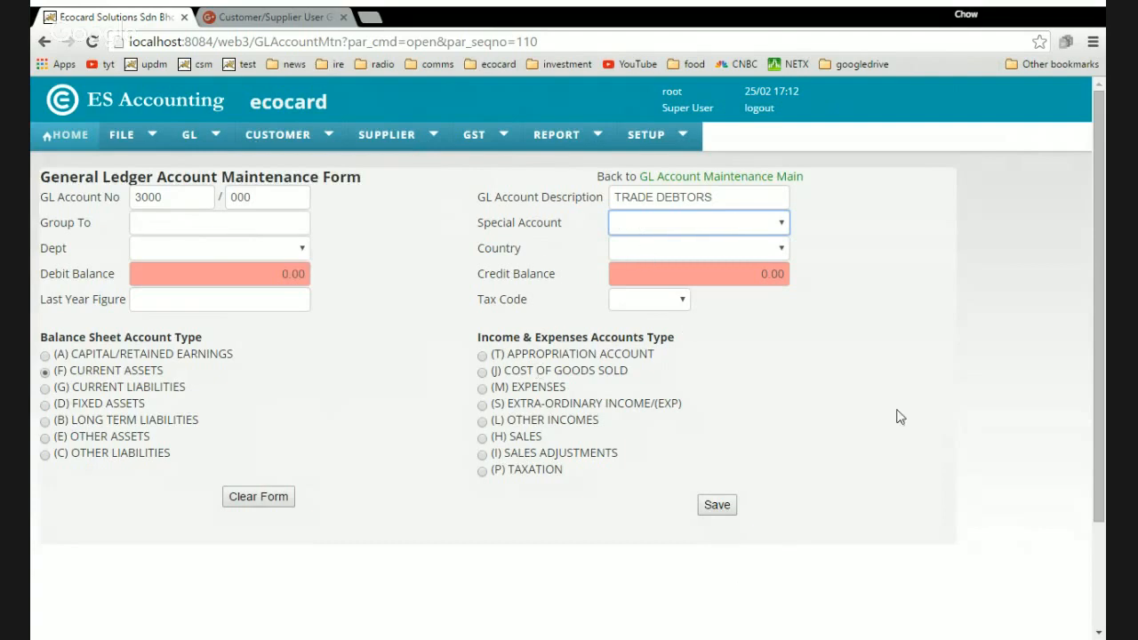
{"action": "left_click", "coordinate": [675, 203]}
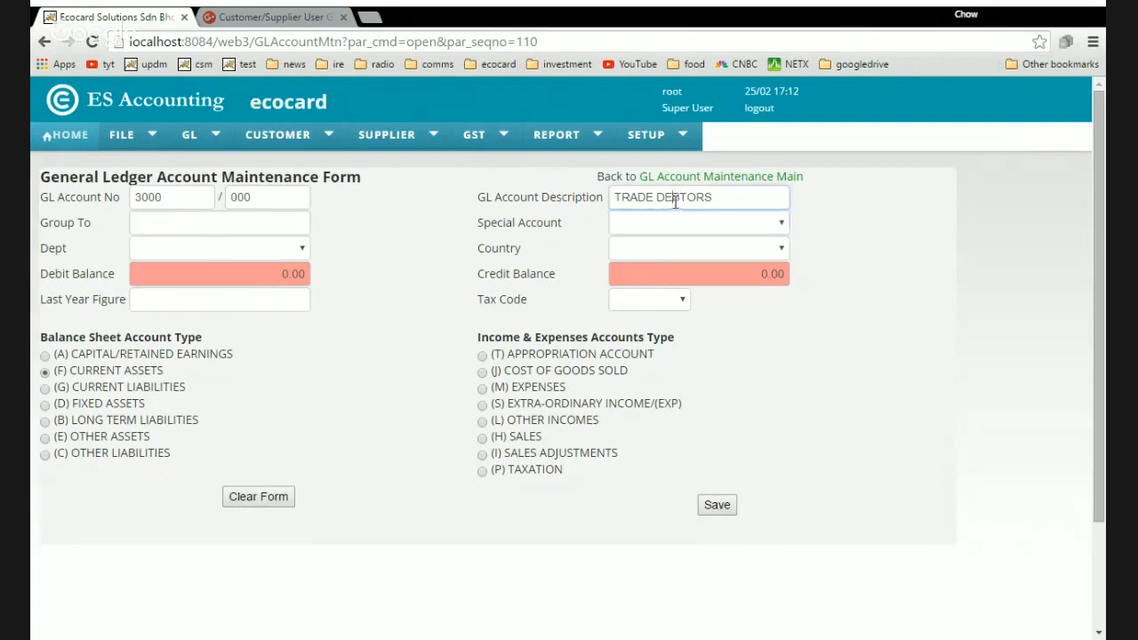
{"action": "left_click", "coordinate": [711, 511]}
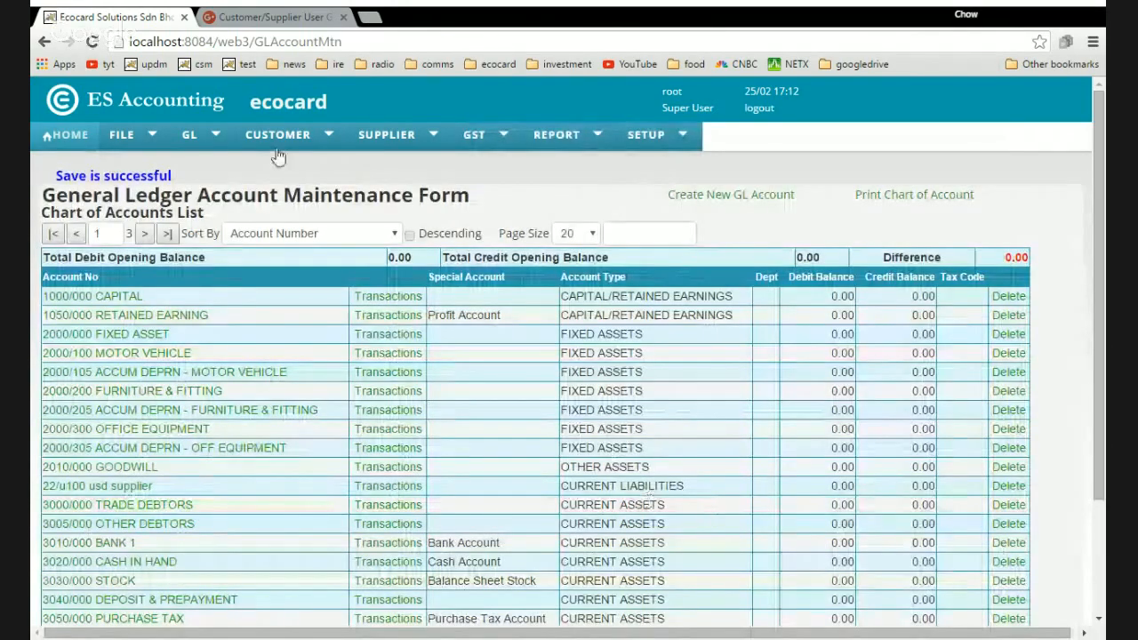
Enter new customer a, attempt Add Customer, and dismiss the no-default-control-account error.
{"action": "mouse_move", "coordinate": [278, 138]}
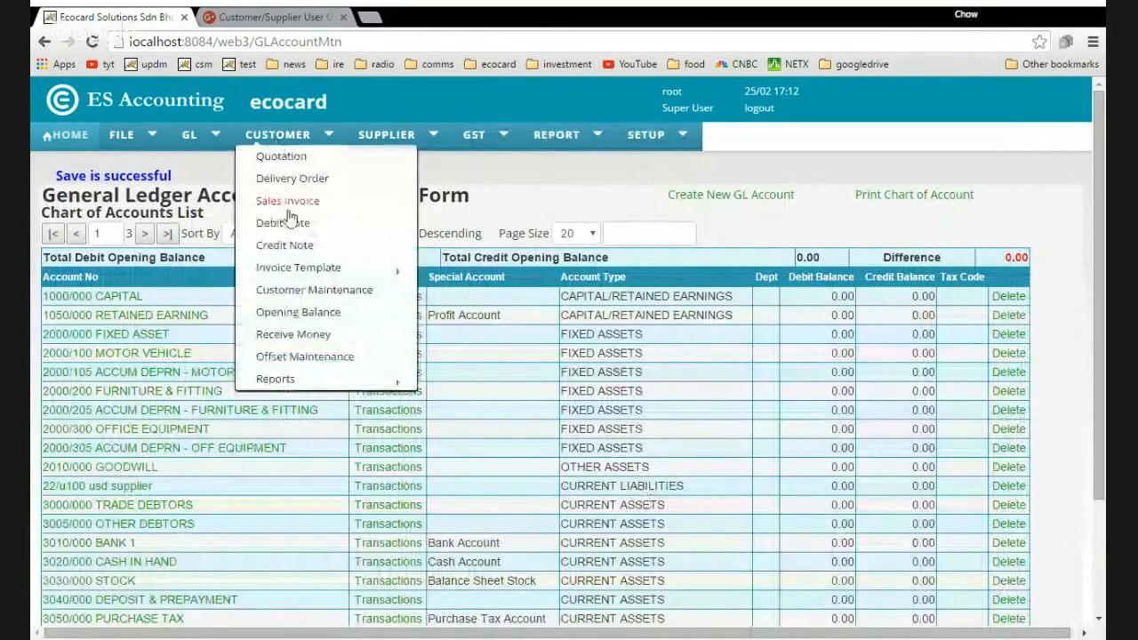
{"action": "left_click", "coordinate": [311, 293]}
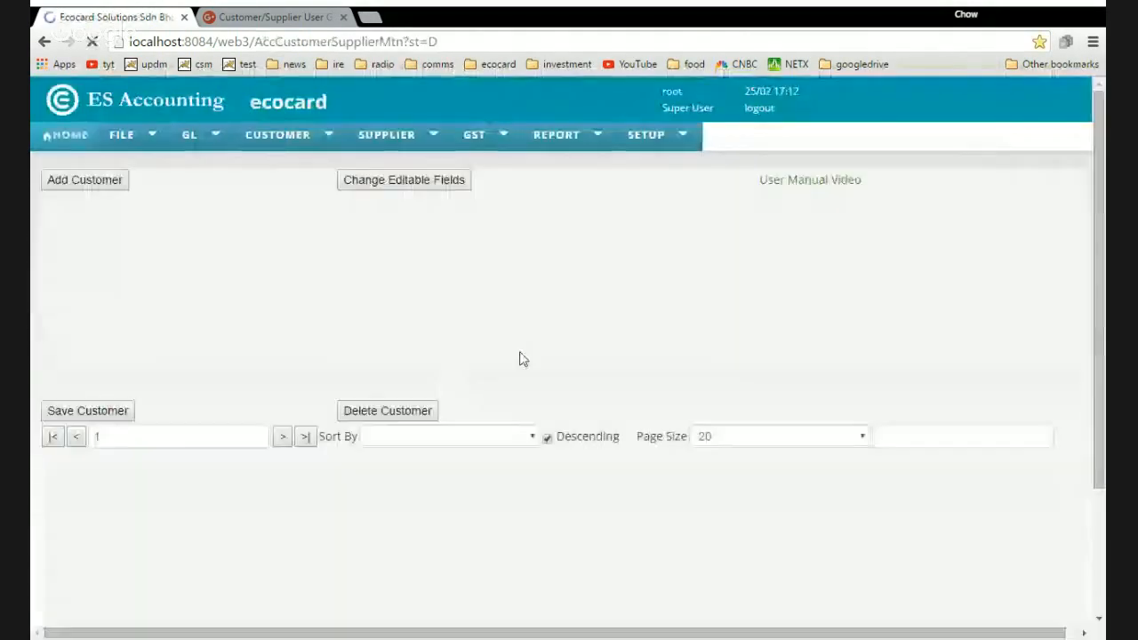
{"action": "left_click", "coordinate": [115, 226]}
{"action": "type", "text": "a"}
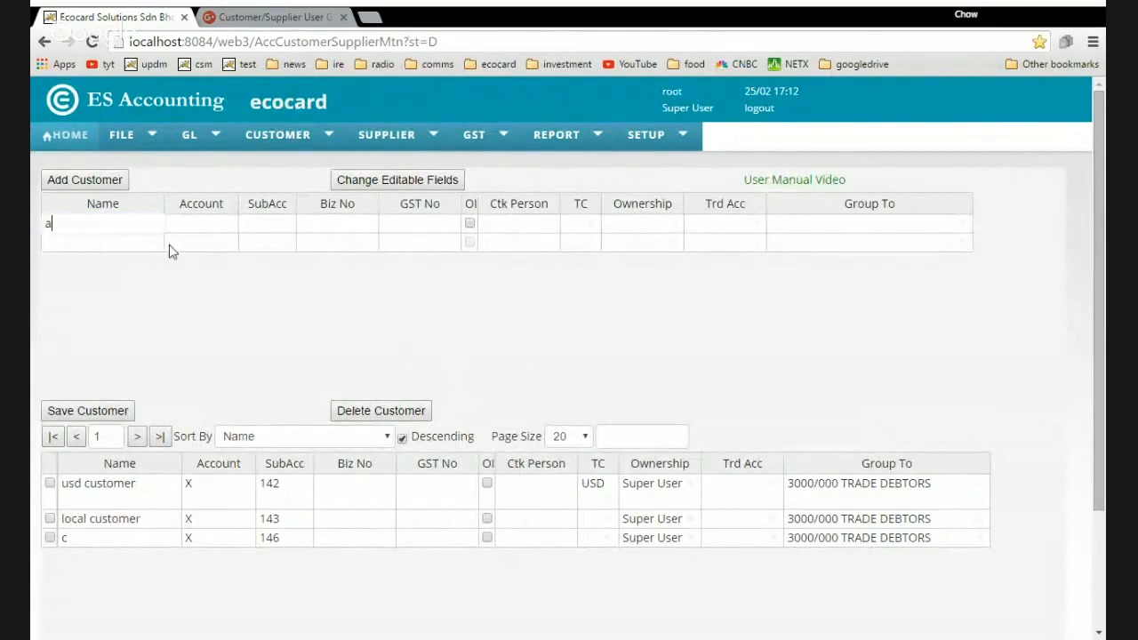
{"action": "left_click", "coordinate": [213, 228]}
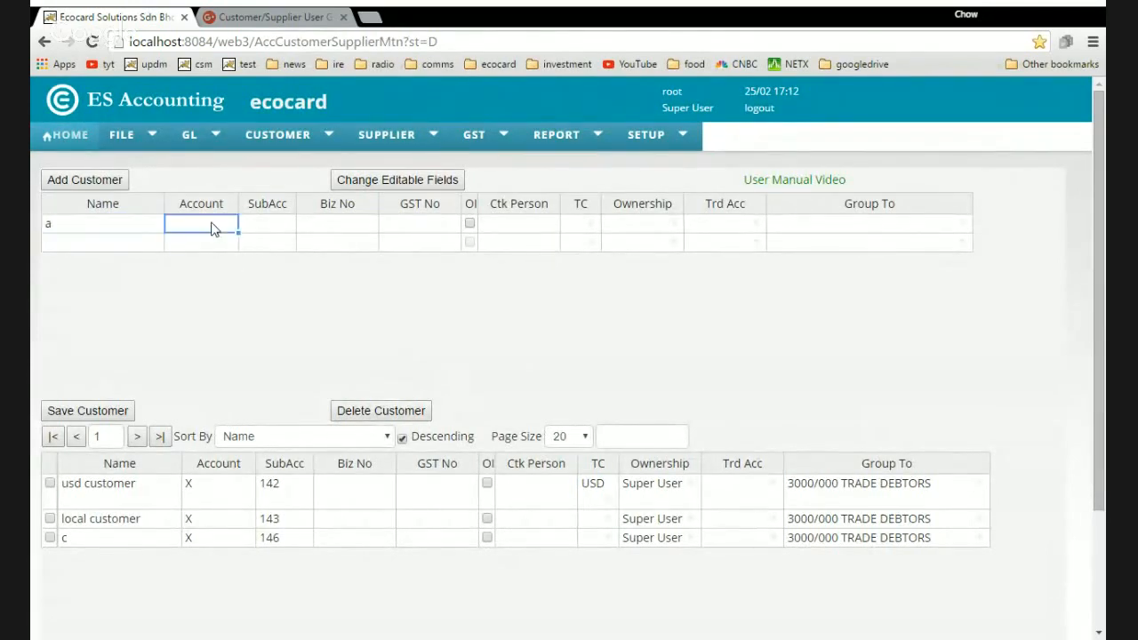
{"action": "left_click", "coordinate": [114, 181]}
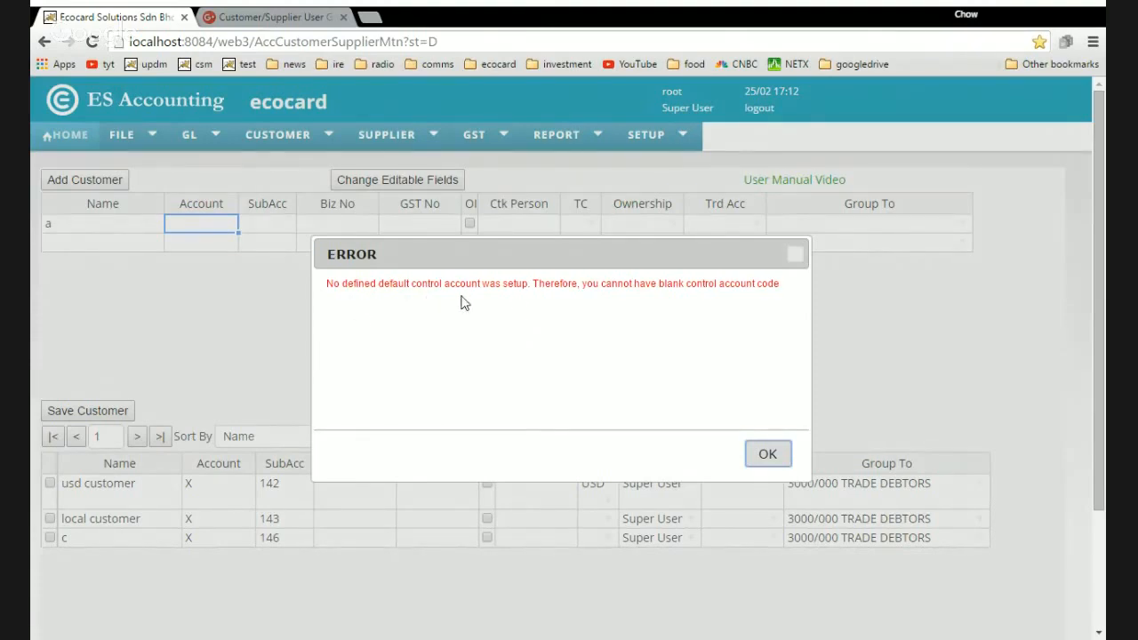
{"action": "left_click", "coordinate": [768, 454]}
Filter accounts by 'trad', open 3000/000 and set Special Account to (DC) Default Customer Control.
{"action": "mouse_move", "coordinate": [189, 135]}
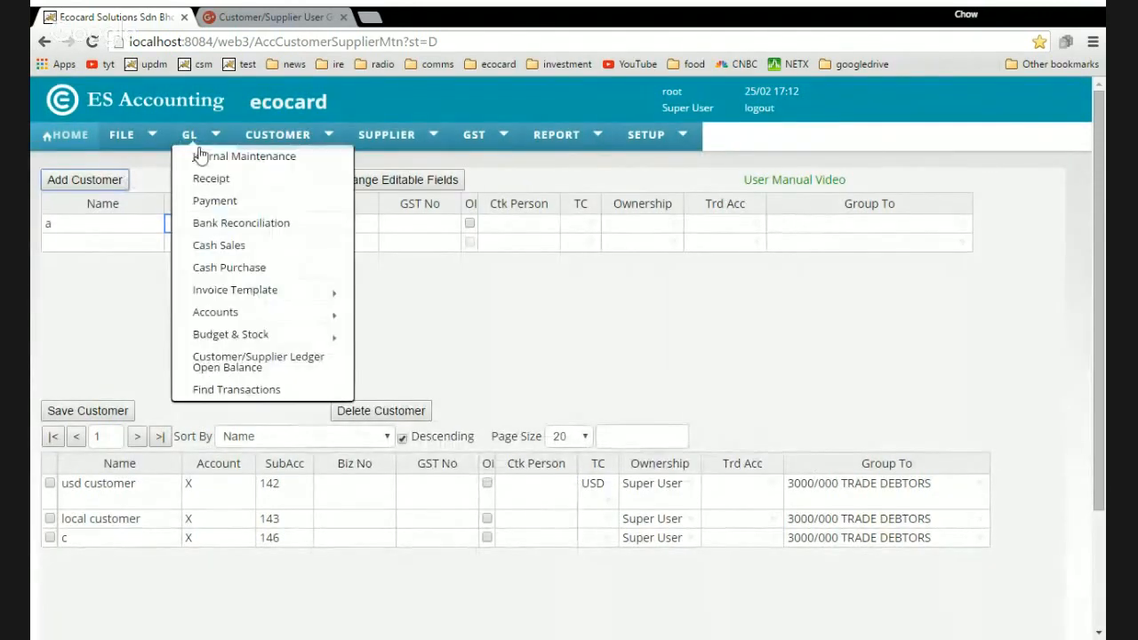
{"action": "mouse_move", "coordinate": [257, 296]}
{"action": "mouse_move", "coordinate": [266, 316]}
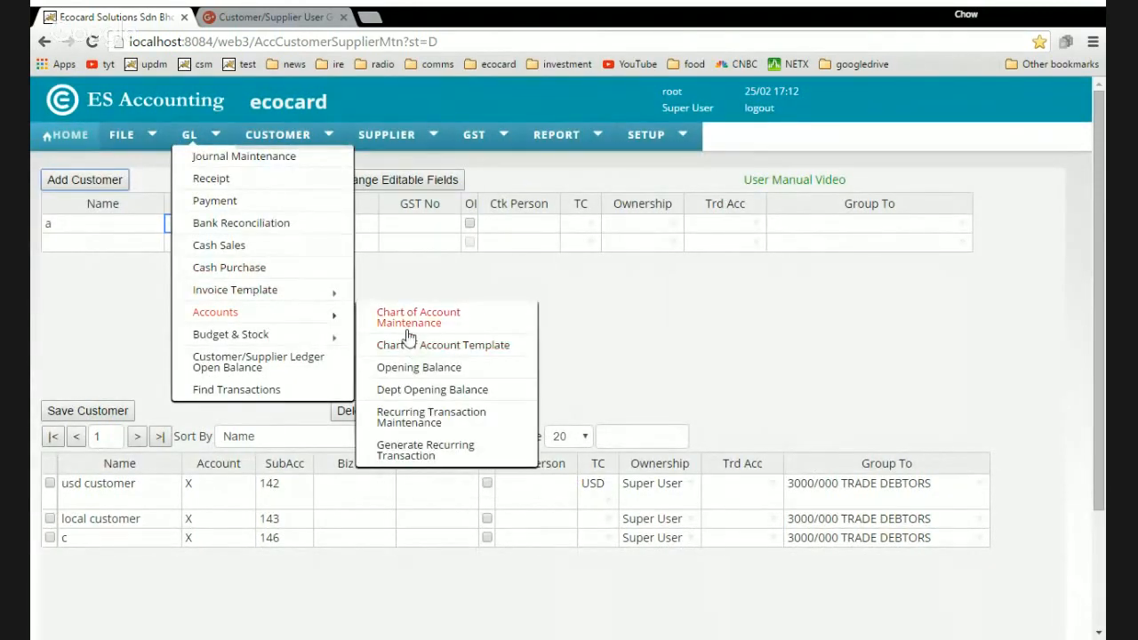
{"action": "left_click", "coordinate": [408, 322]}
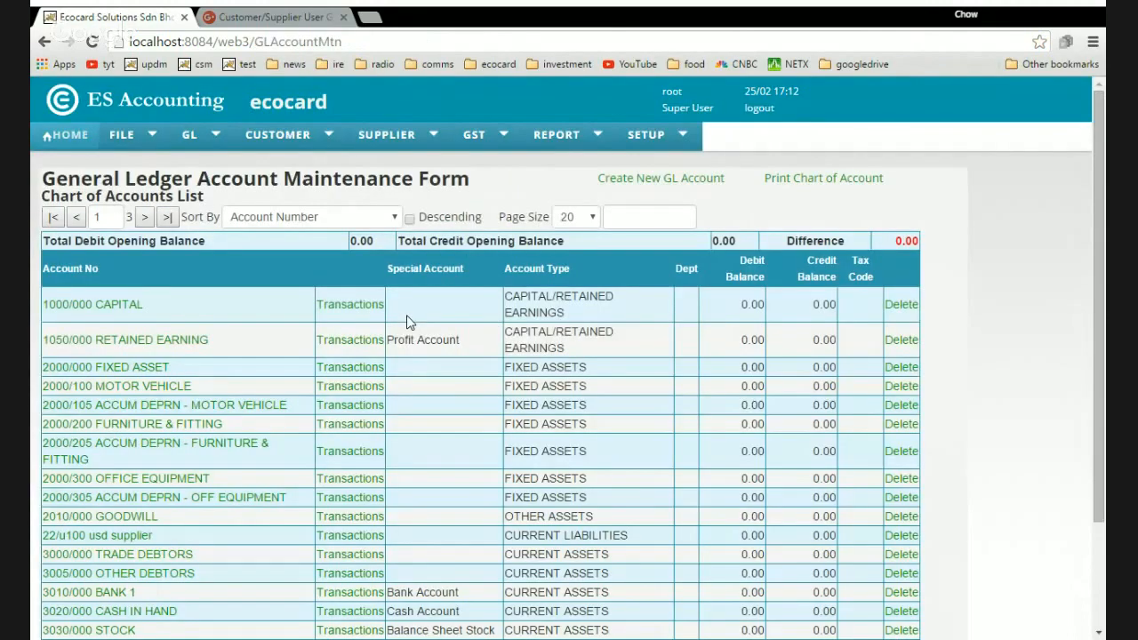
{"action": "left_click", "coordinate": [633, 222]}
{"action": "type", "text": "trad"}
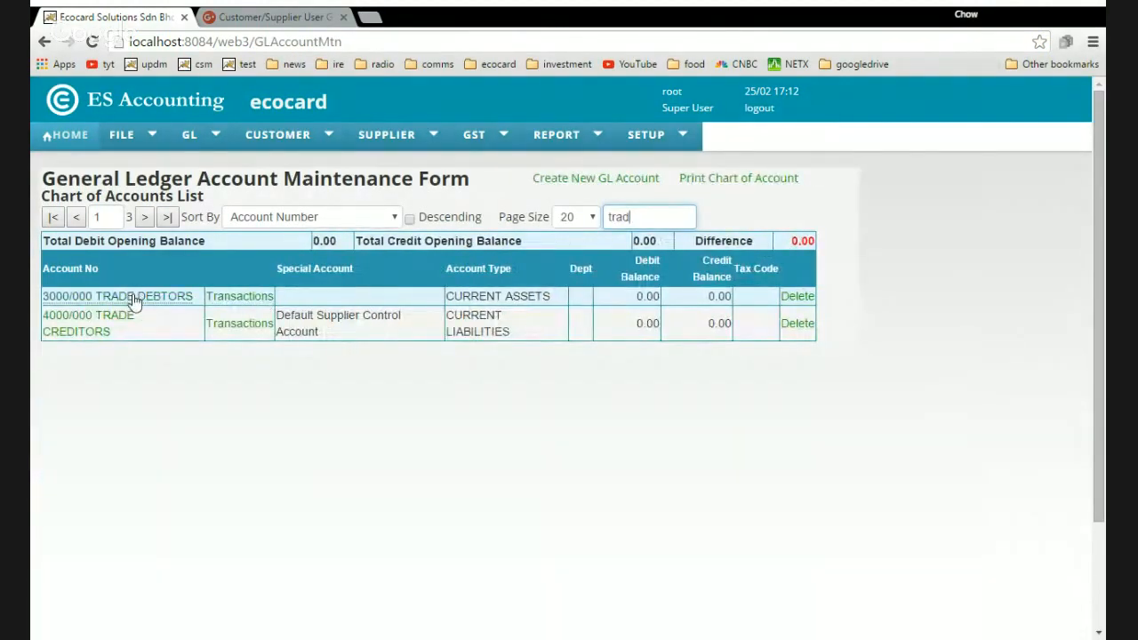
{"action": "left_click", "coordinate": [134, 297]}
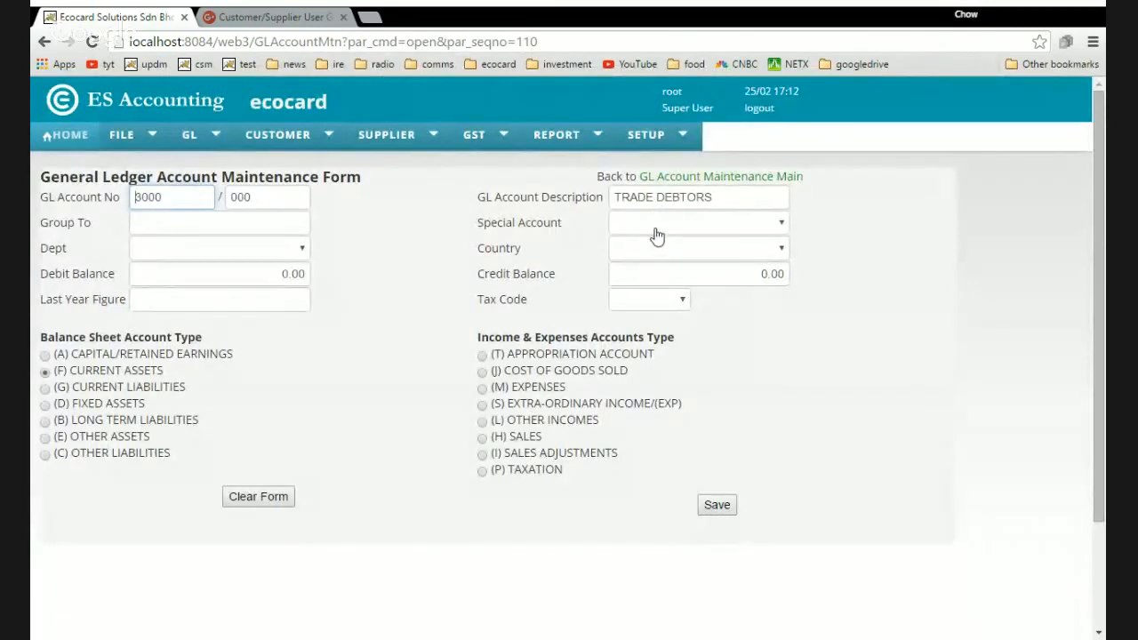
{"action": "left_click", "coordinate": [655, 230]}
{"action": "left_click", "coordinate": [693, 282]}
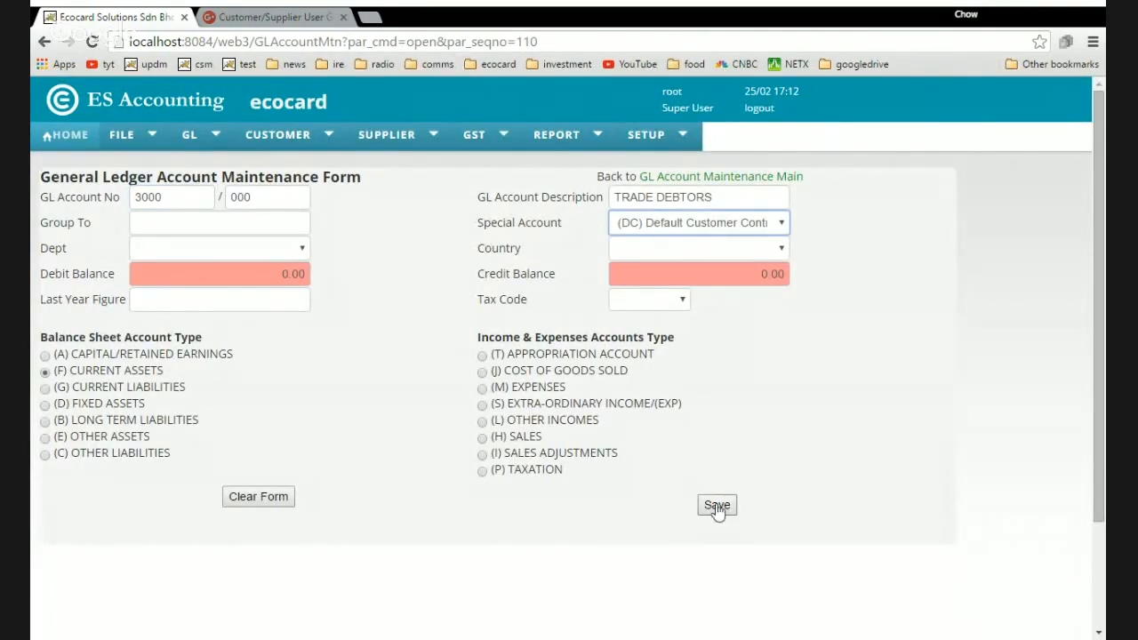
Save the TRADE DEBTORS account with its restored Default Customer Control setting.
{"action": "left_click", "coordinate": [716, 505]}
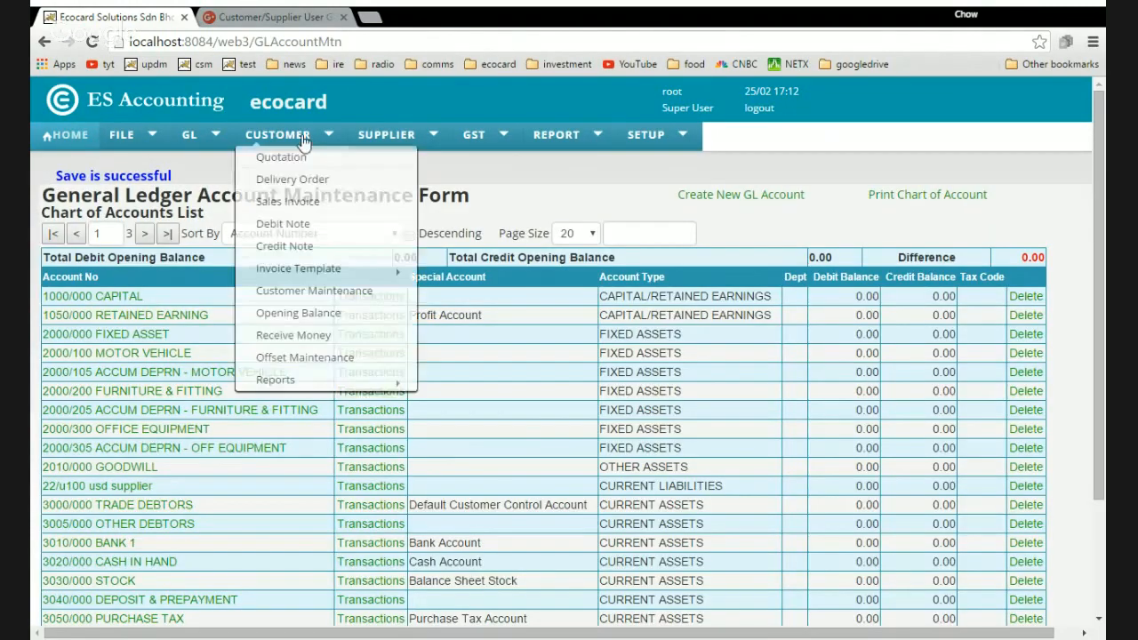
{"action": "mouse_move", "coordinate": [274, 137]}
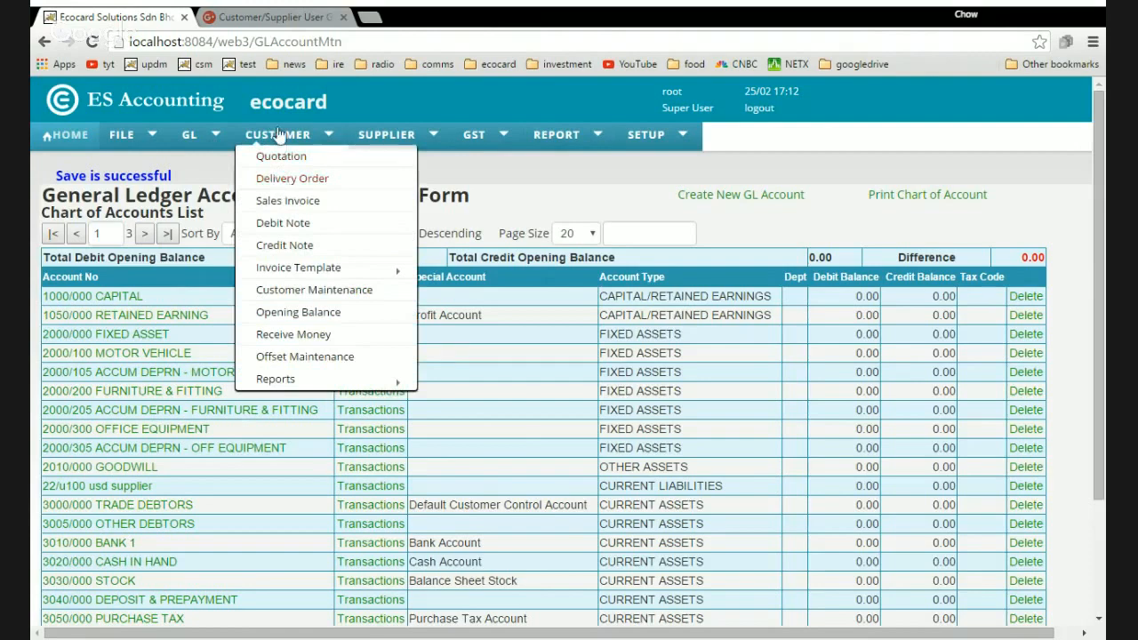
{"action": "mouse_move", "coordinate": [372, 281]}
Set customer c's Group To account to 3005/000 OTHER DEBTORS and save it.
{"action": "left_click", "coordinate": [340, 298]}
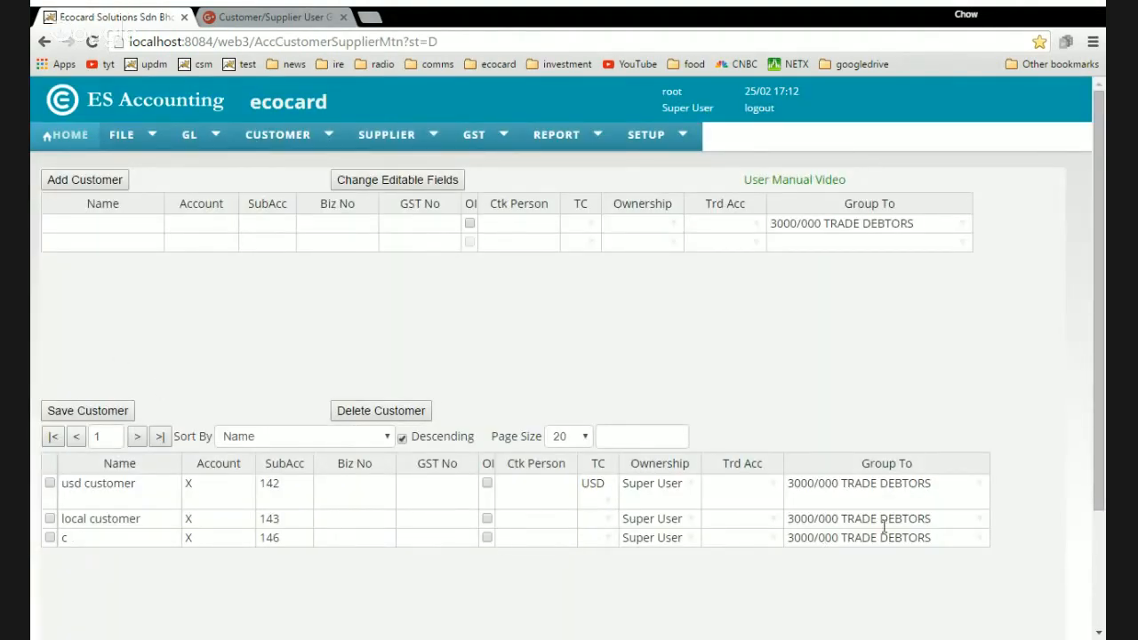
{"action": "left_click", "coordinate": [831, 542]}
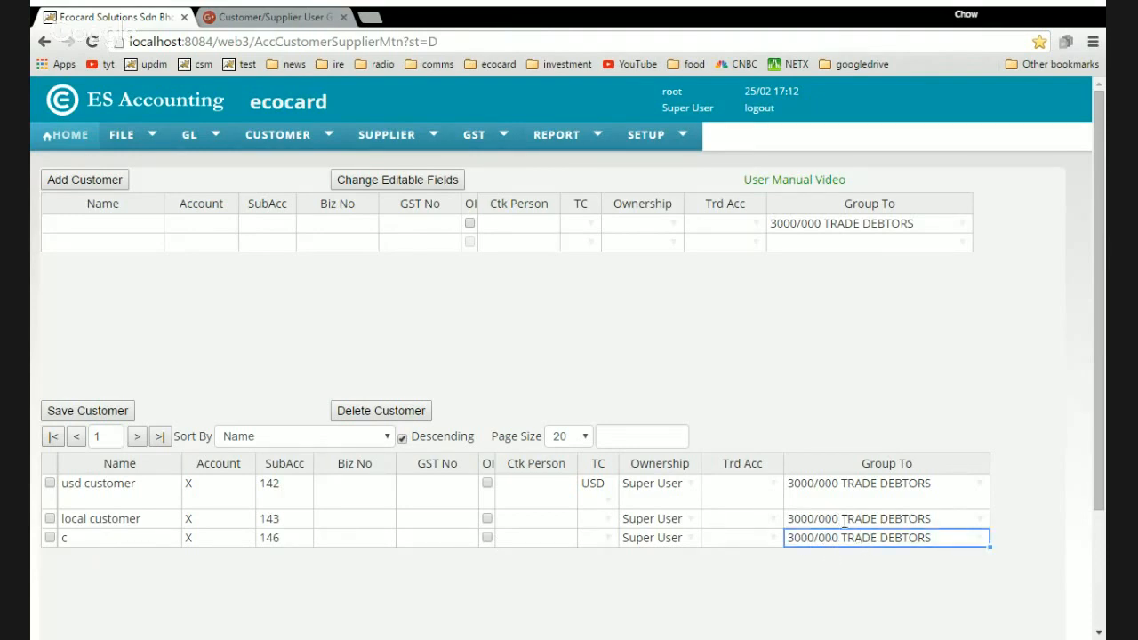
{"action": "type", "text": "a"}
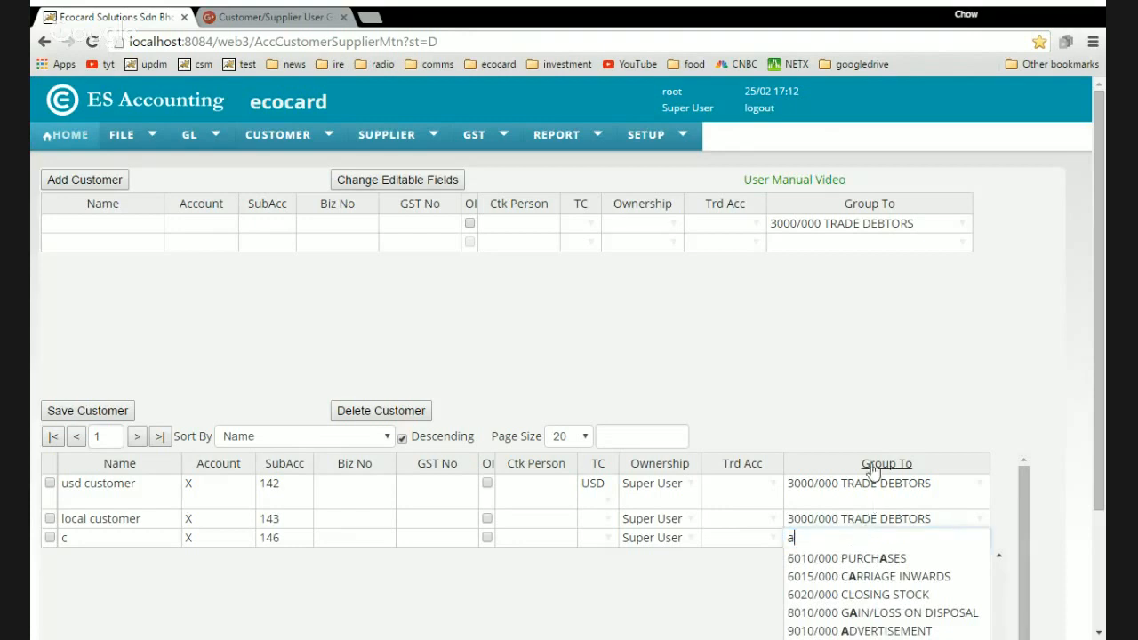
{"action": "left_click", "coordinate": [861, 557]}
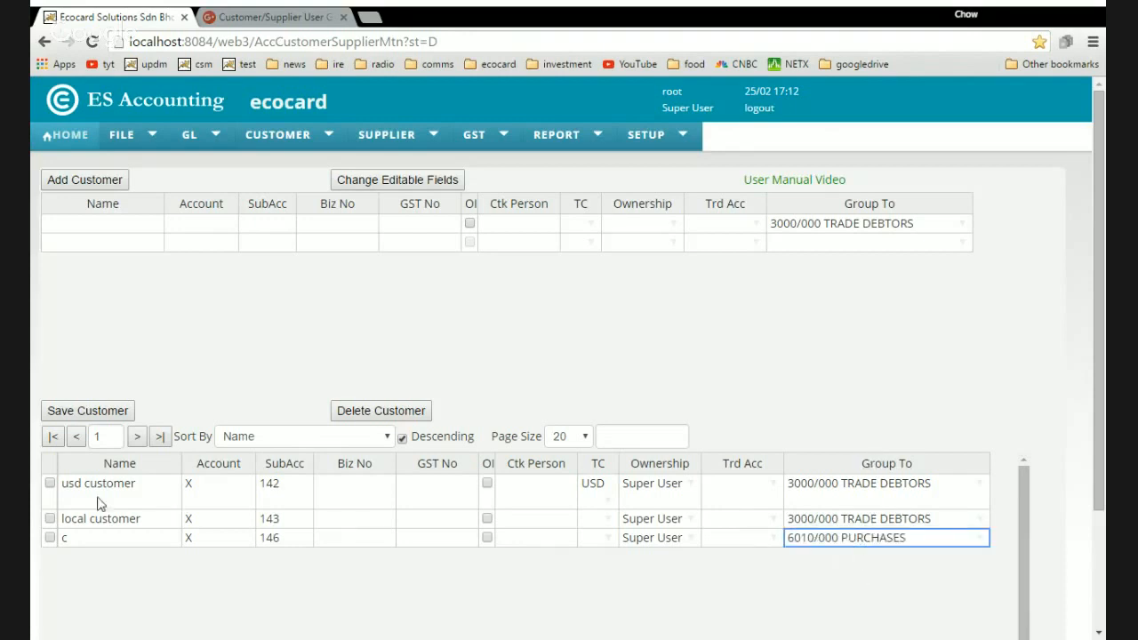
{"action": "left_click", "coordinate": [50, 536]}
{"action": "type", "text": "other"}
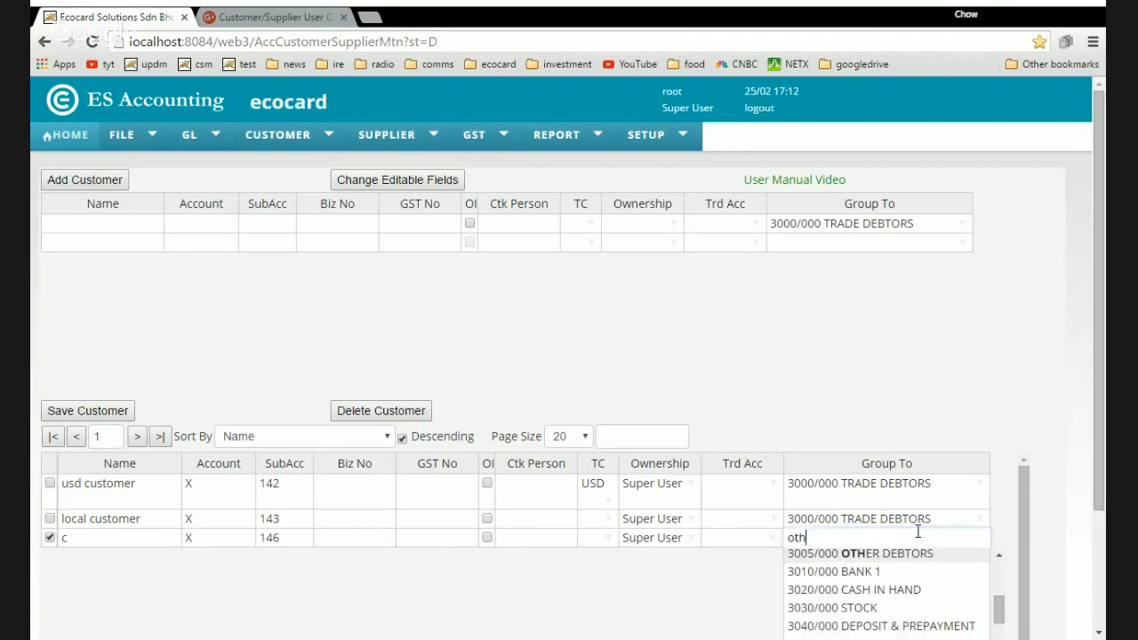
{"action": "left_click", "coordinate": [906, 555]}
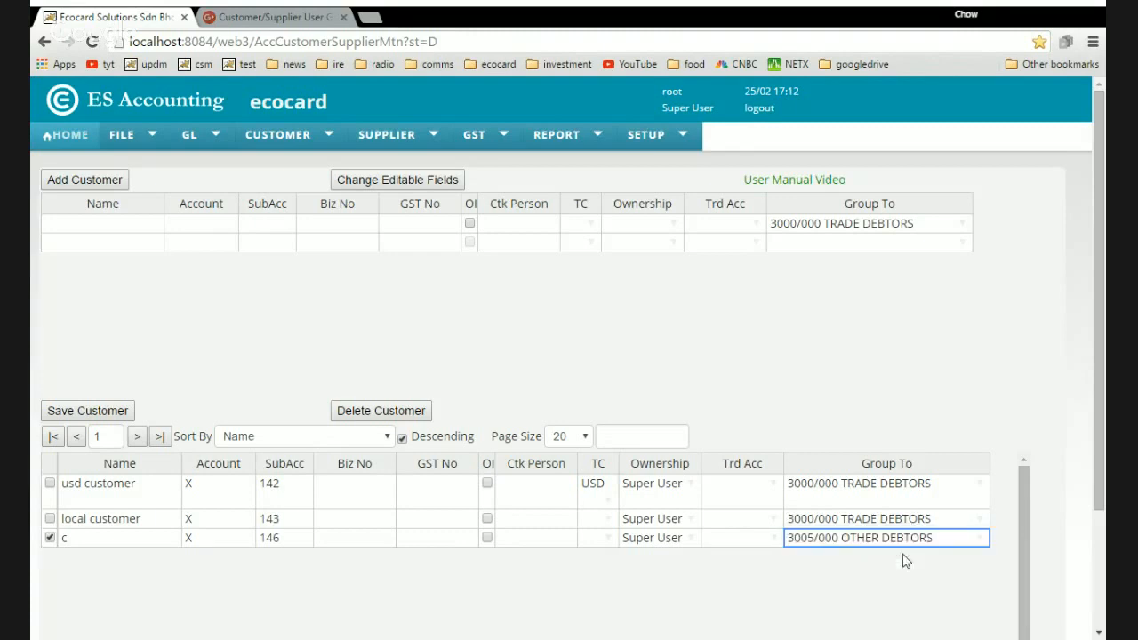
{"action": "left_click", "coordinate": [87, 411]}
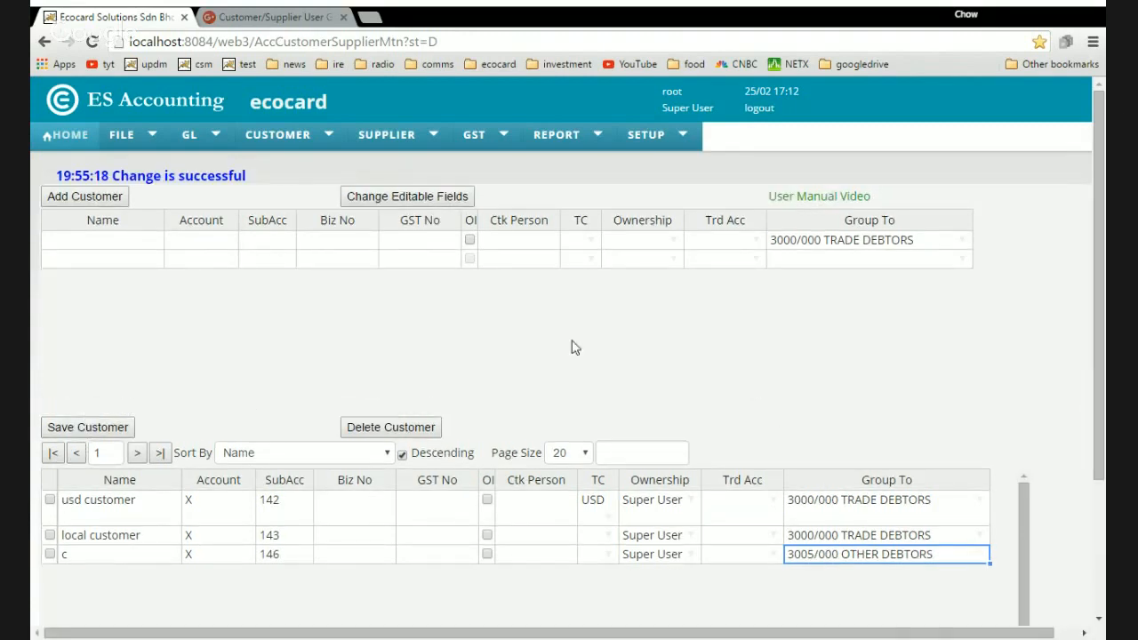
Reload Customer Maintenance to confirm c's new Group To account.
{"action": "left_click", "coordinate": [316, 141]}
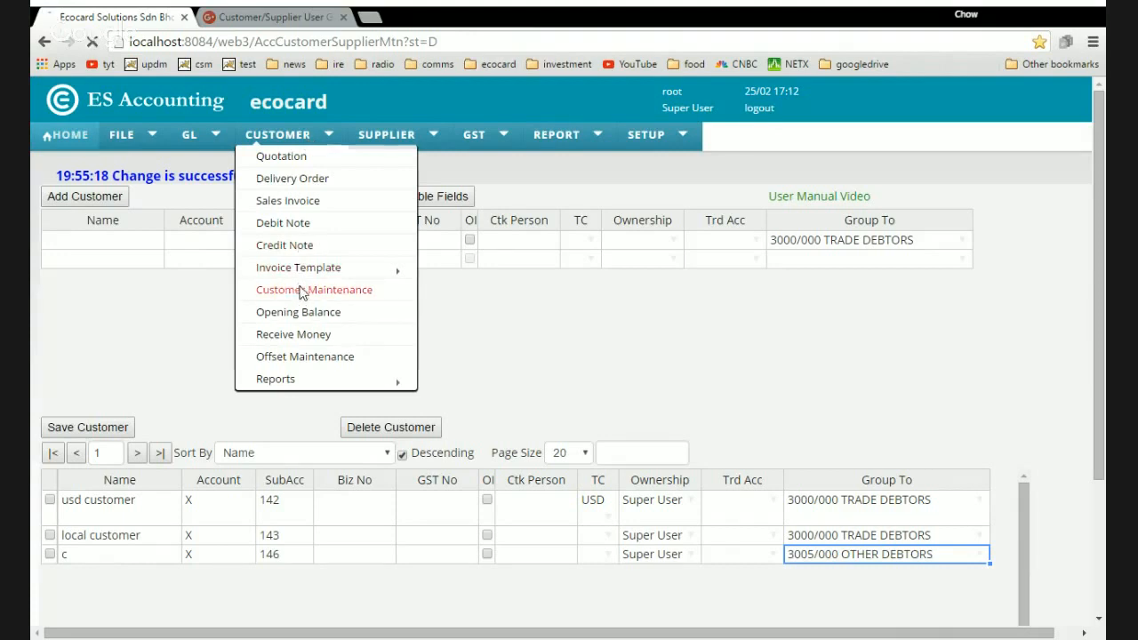
{"action": "left_click", "coordinate": [303, 290]}
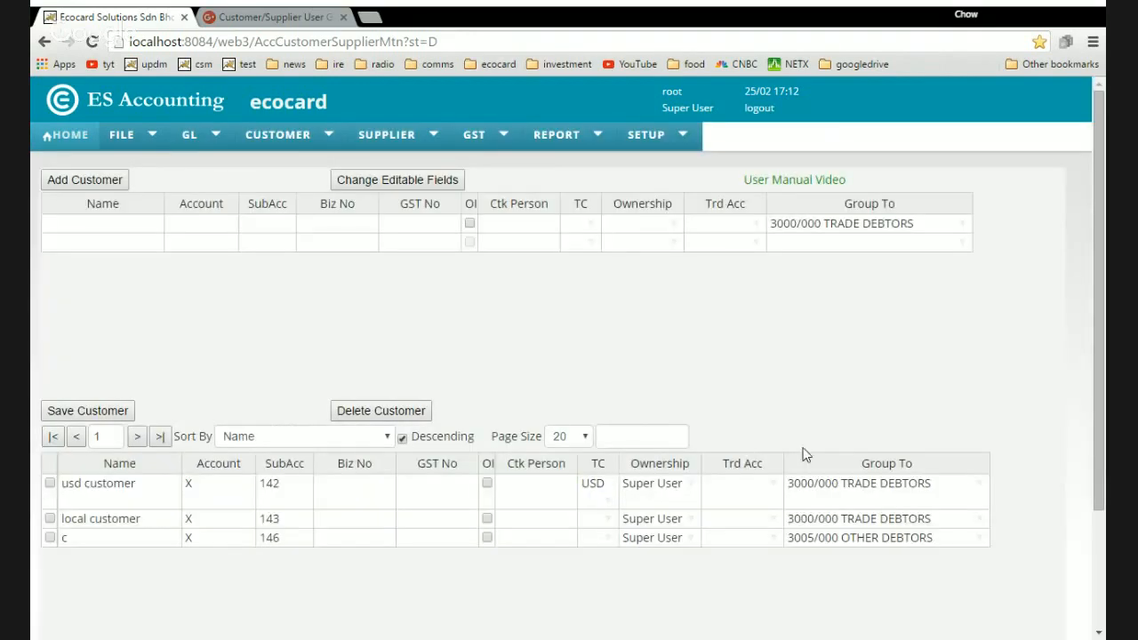
{"action": "left_click", "coordinate": [856, 541]}
Enter account 3000 and sub-account 1000 in customer c's row, tick the row, and save the customer.
{"action": "left_click", "coordinate": [214, 497]}
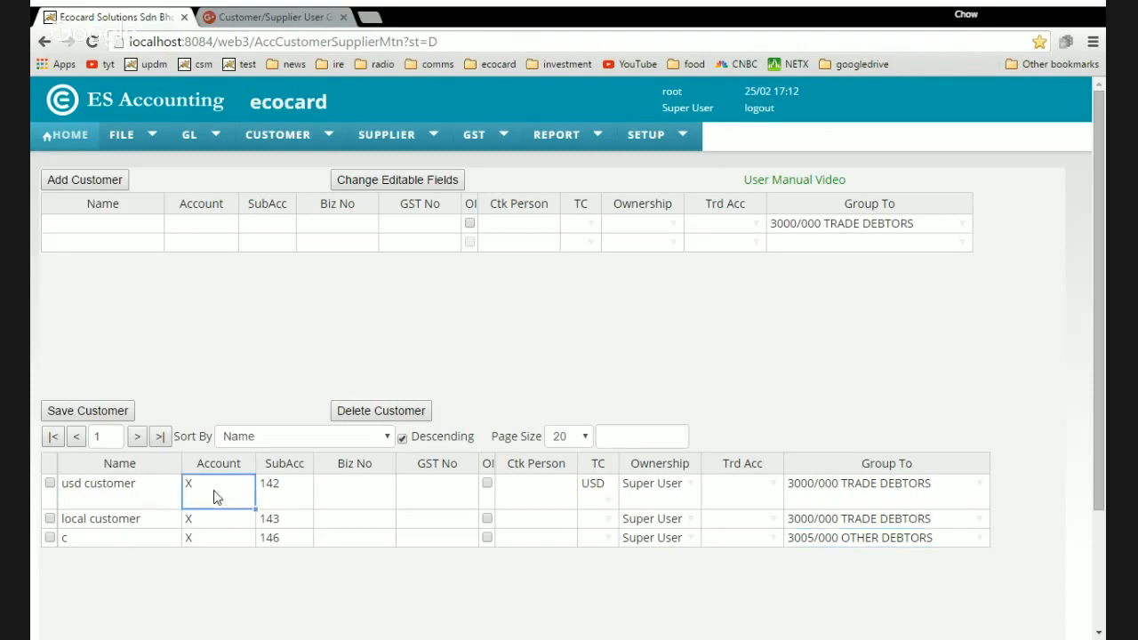
{"action": "left_click", "coordinate": [201, 544]}
{"action": "type", "text": "33"}
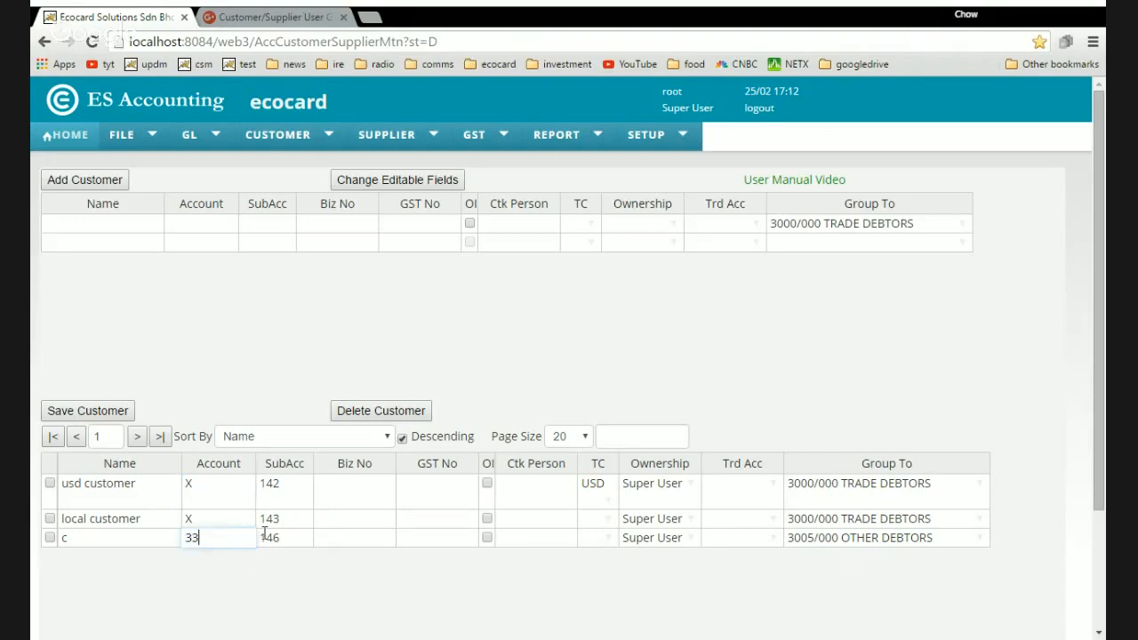
{"action": "type", "text": "000"}
{"action": "key", "text": "Tab"}
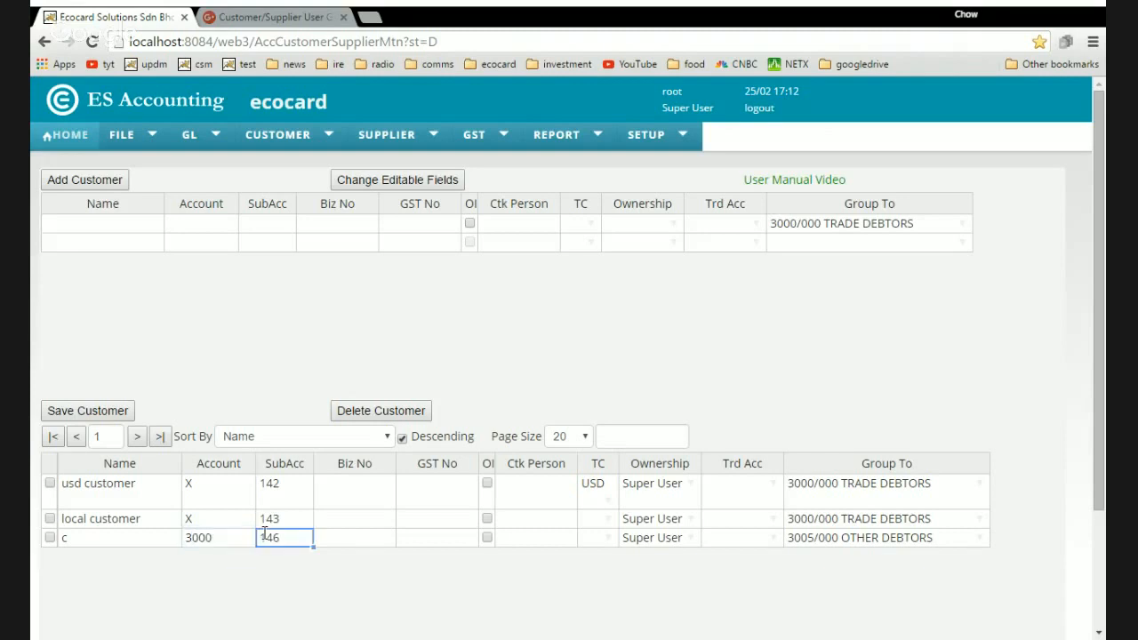
{"action": "type", "text": "3000"}
{"action": "key", "text": "Tab"}
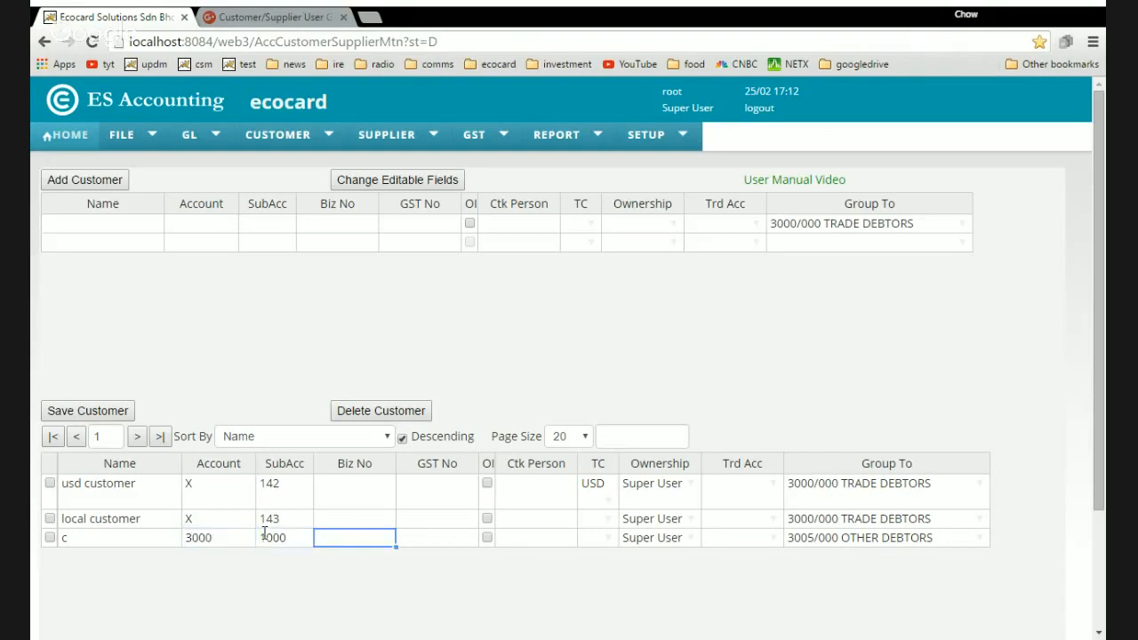
{"action": "left_click", "coordinate": [50, 538]}
{"action": "left_click", "coordinate": [78, 414]}
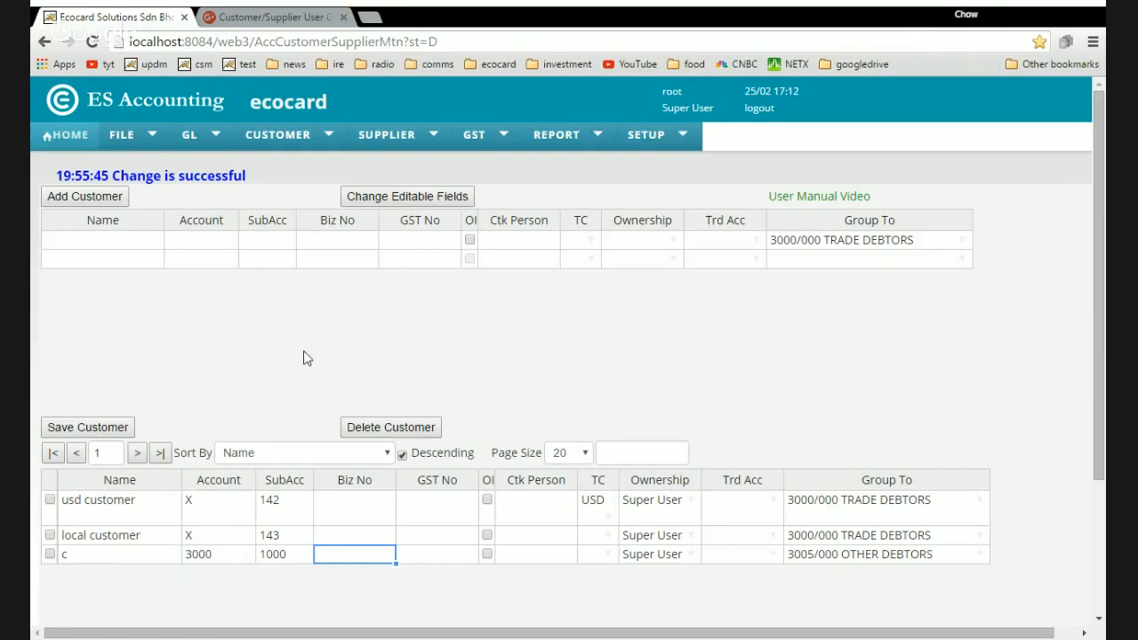
{"action": "left_click", "coordinate": [554, 457]}
Start a new customer entry row and move to its Name cell.
{"action": "left_click", "coordinate": [94, 241]}
{"action": "left_click", "coordinate": [113, 260]}
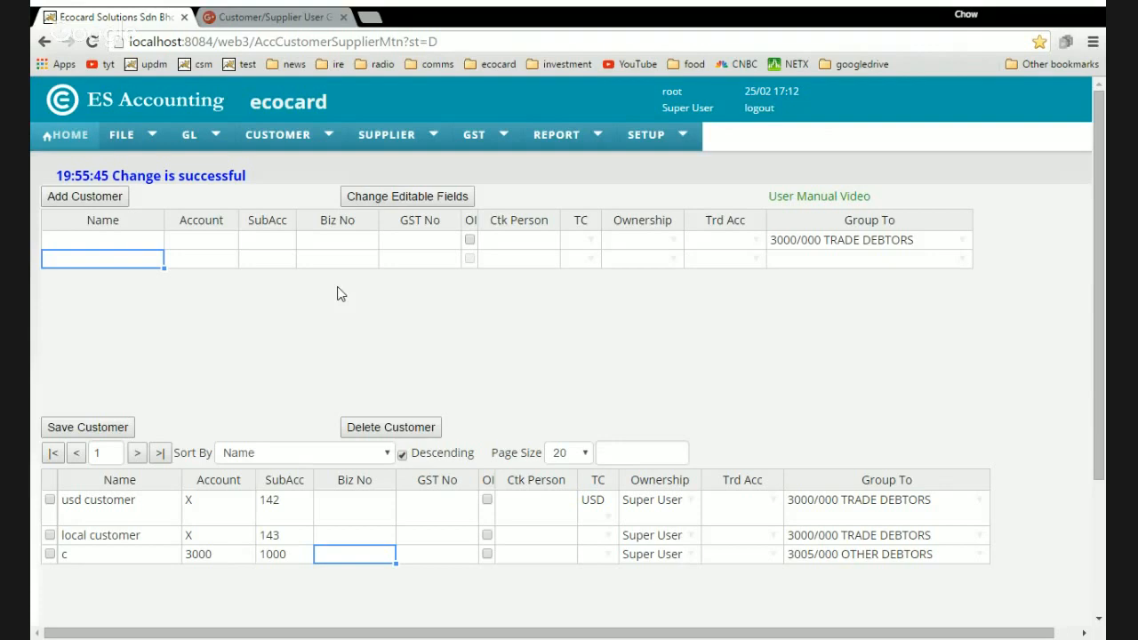
{"action": "key", "text": "Up"}
{"action": "key", "text": "Right"}
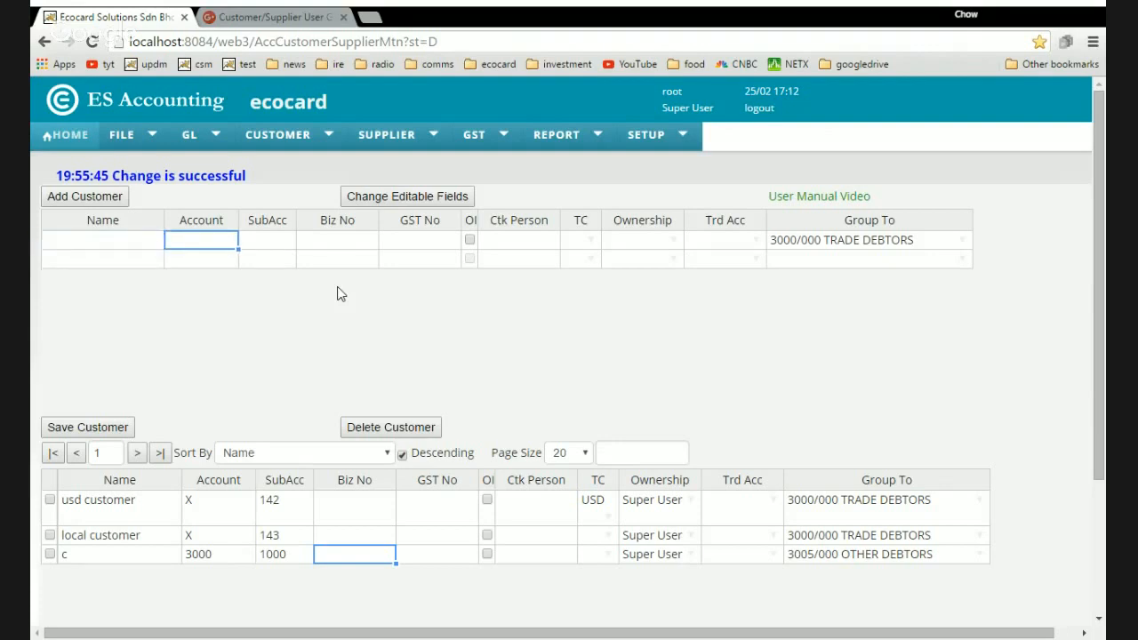
{"action": "key", "text": "Down"}
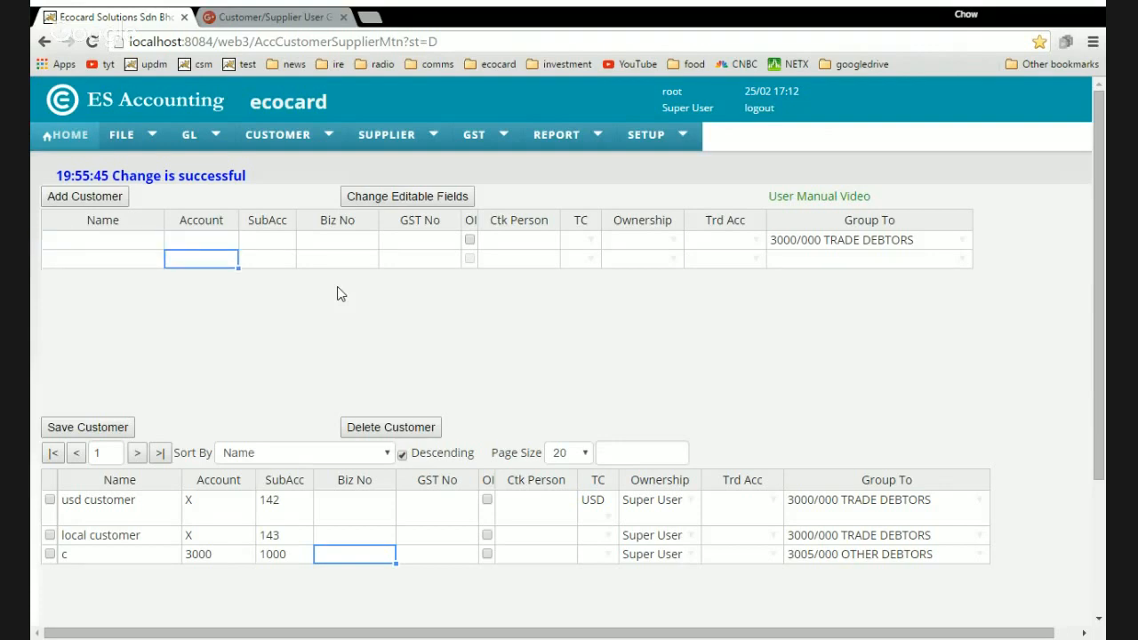
{"action": "key", "text": "Left"}
{"action": "key", "text": "Up"}
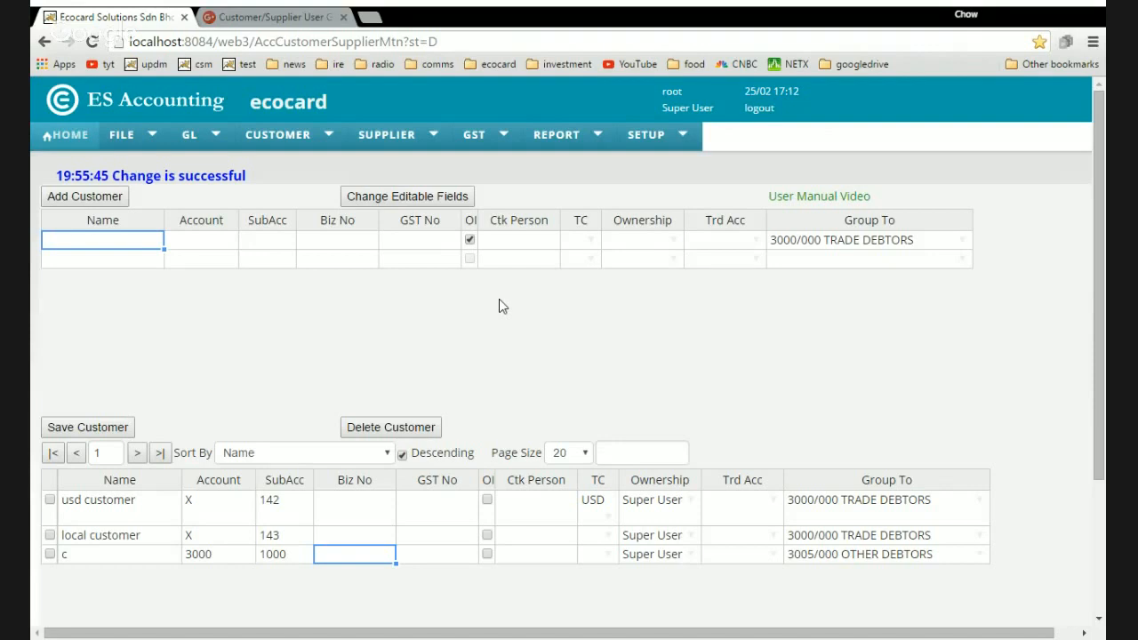
Set the new row's currency to USD, ownership to associate, and trading account to 1000/000 CAPITAL.
{"action": "left_click", "coordinate": [590, 242]}
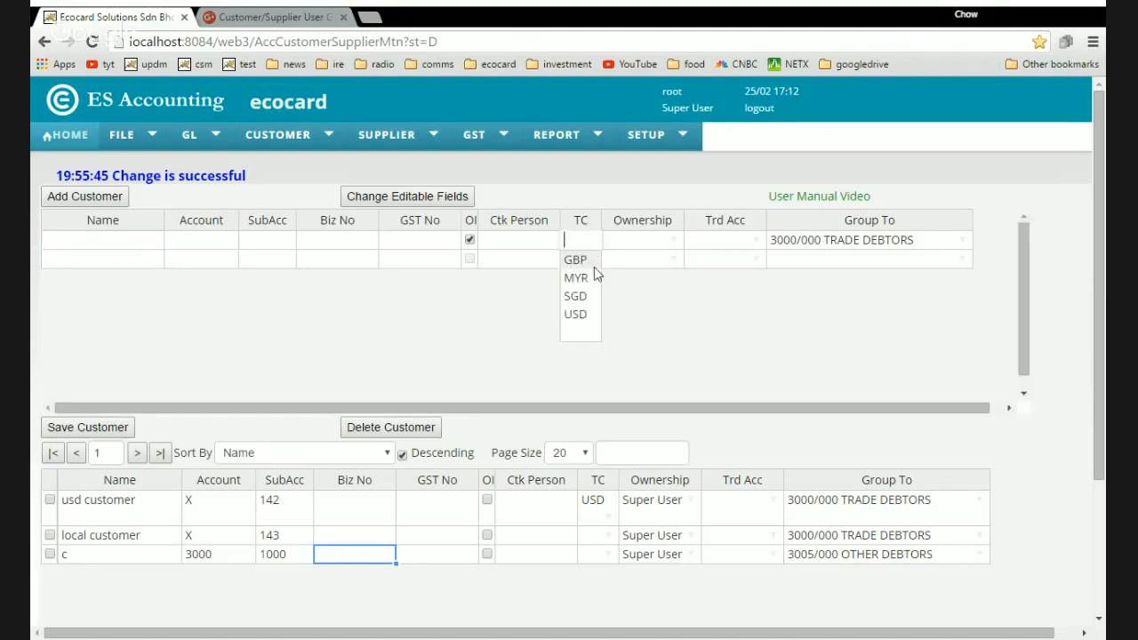
{"action": "left_click", "coordinate": [578, 314]}
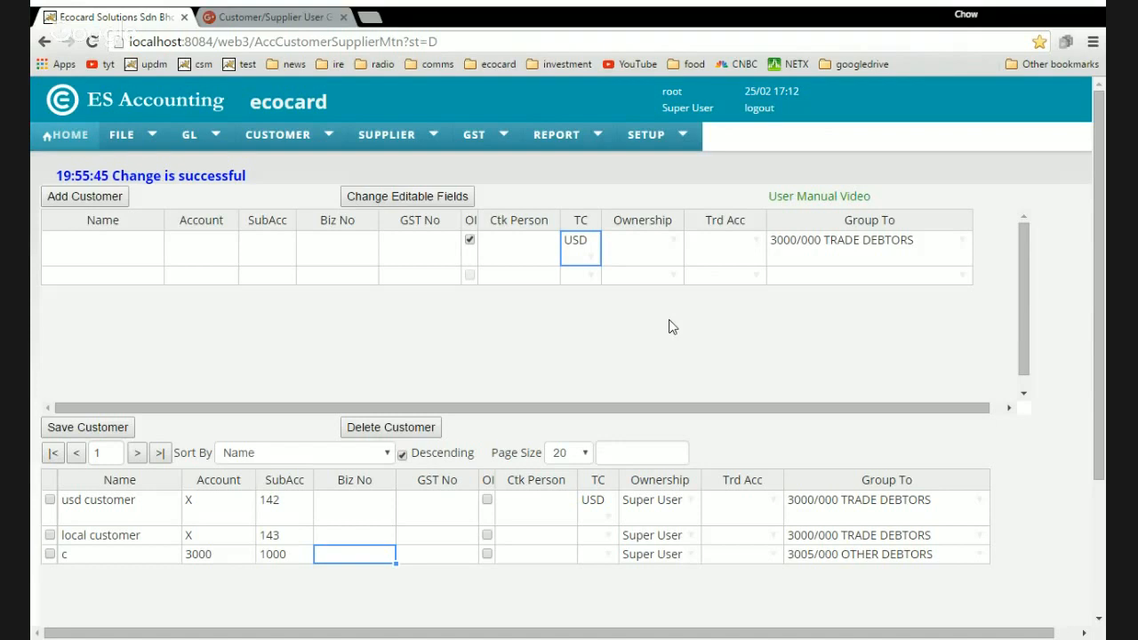
{"action": "left_click", "coordinate": [672, 242]}
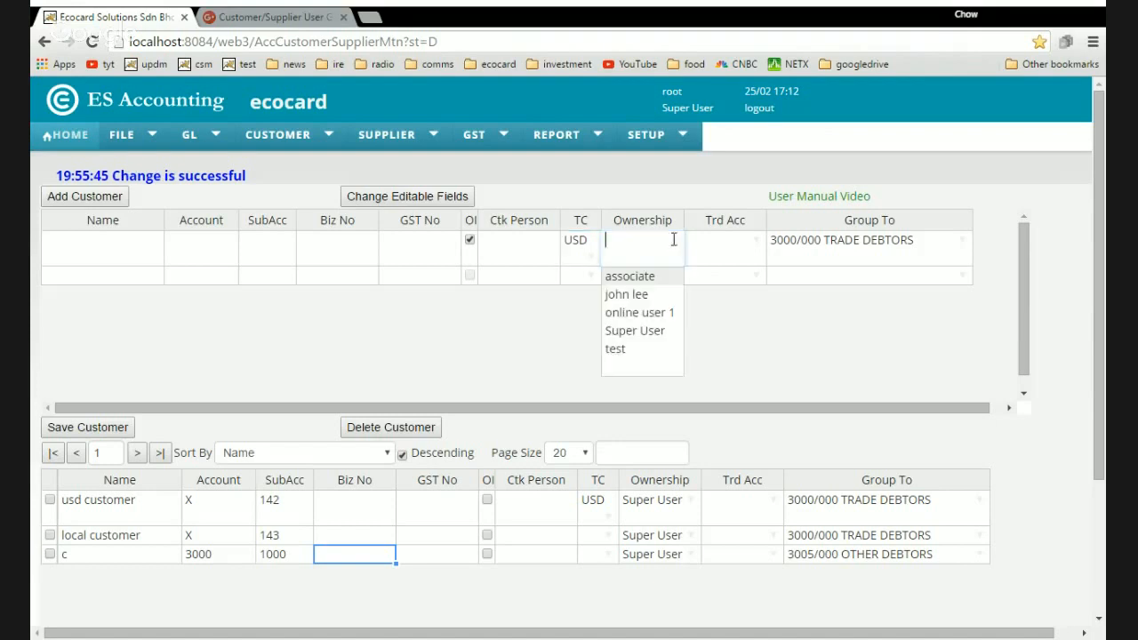
{"action": "left_click", "coordinate": [640, 295]}
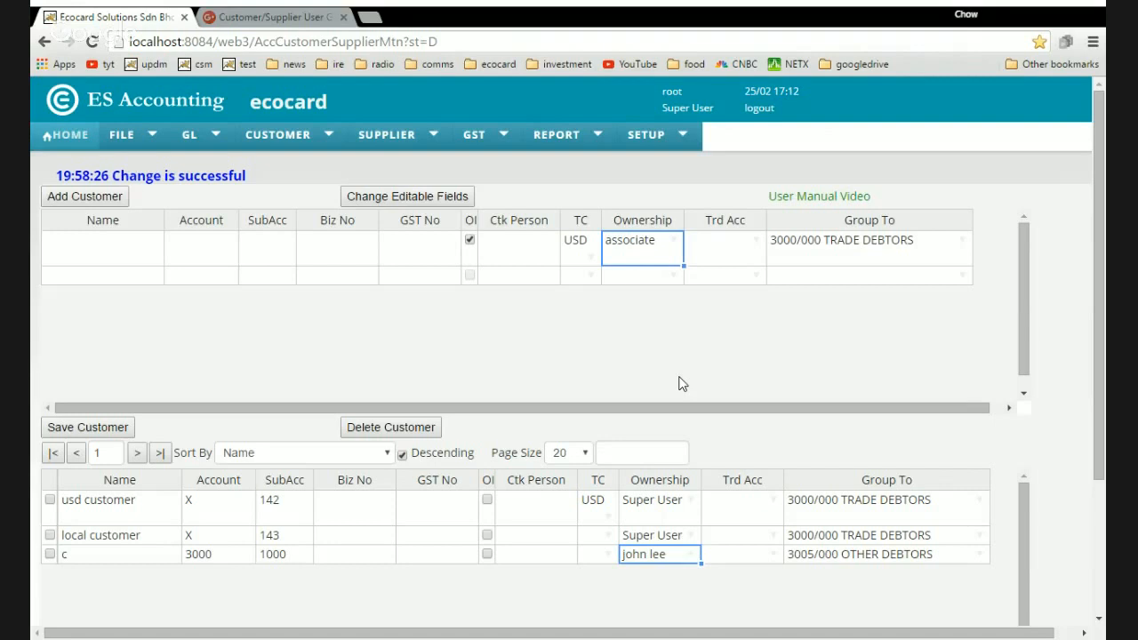
{"action": "left_click", "coordinate": [757, 242]}
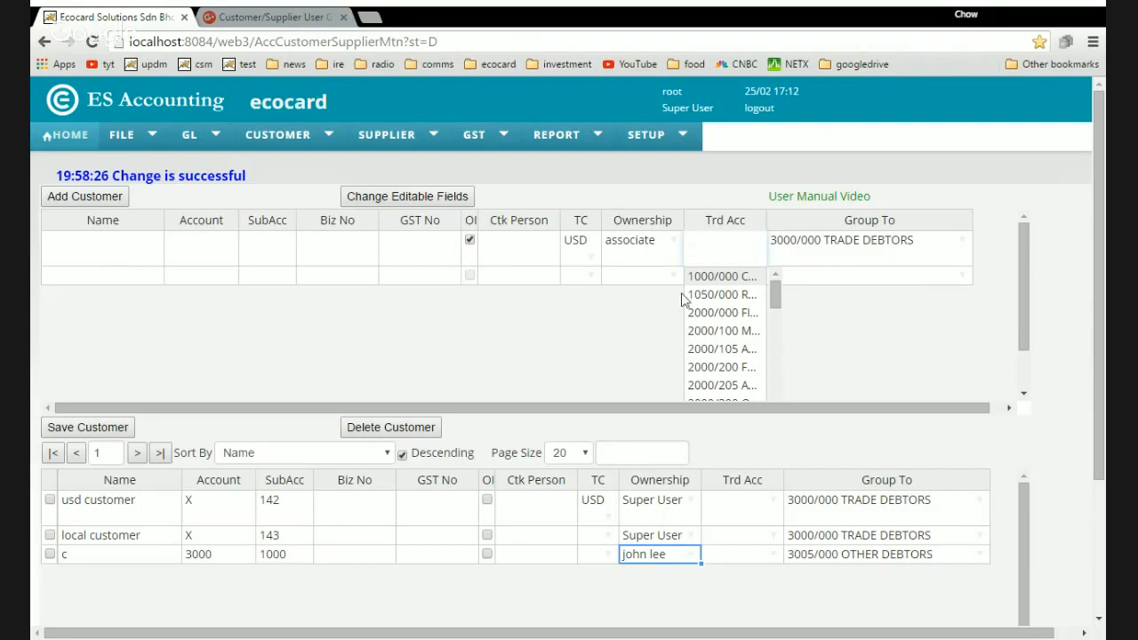
{"action": "left_click", "coordinate": [277, 250]}
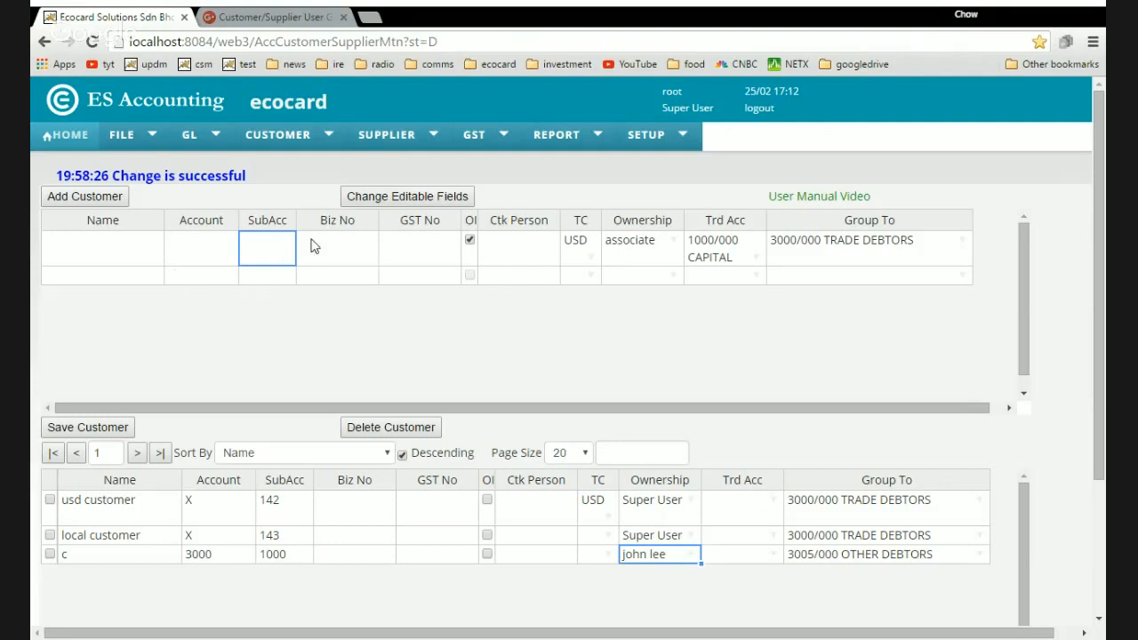
In Change Editable Fields, untick Contact Person, Trading Currency, Ownership, Trading Account and Control Account.
{"action": "left_click", "coordinate": [417, 205]}
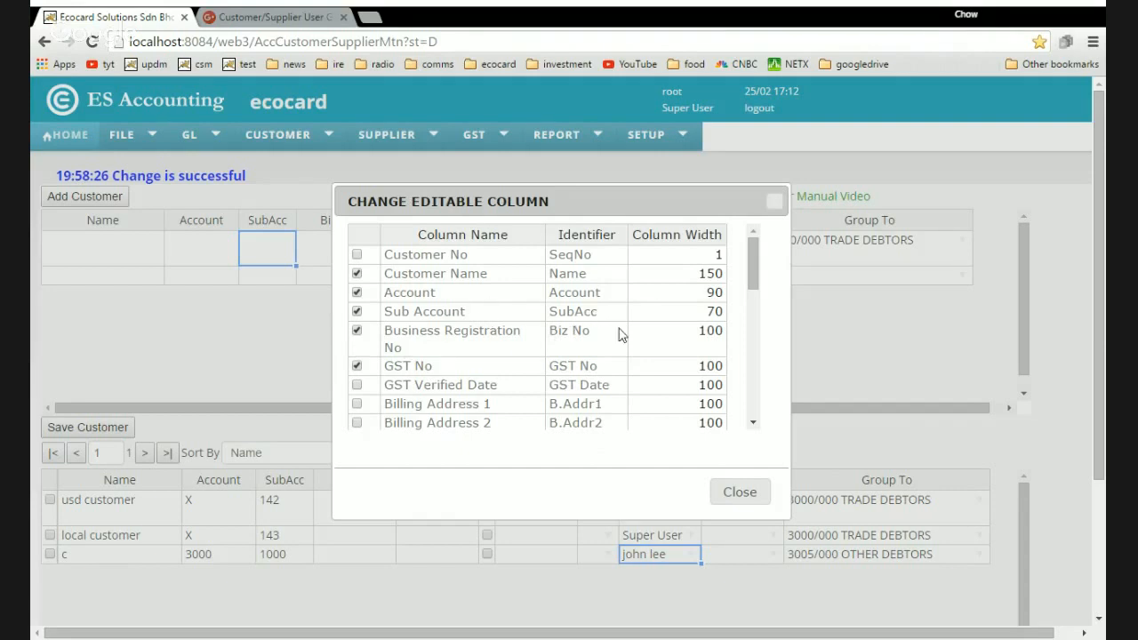
{"action": "left_click_drag", "start_coordinate": [750, 269], "coordinate": [752, 404]}
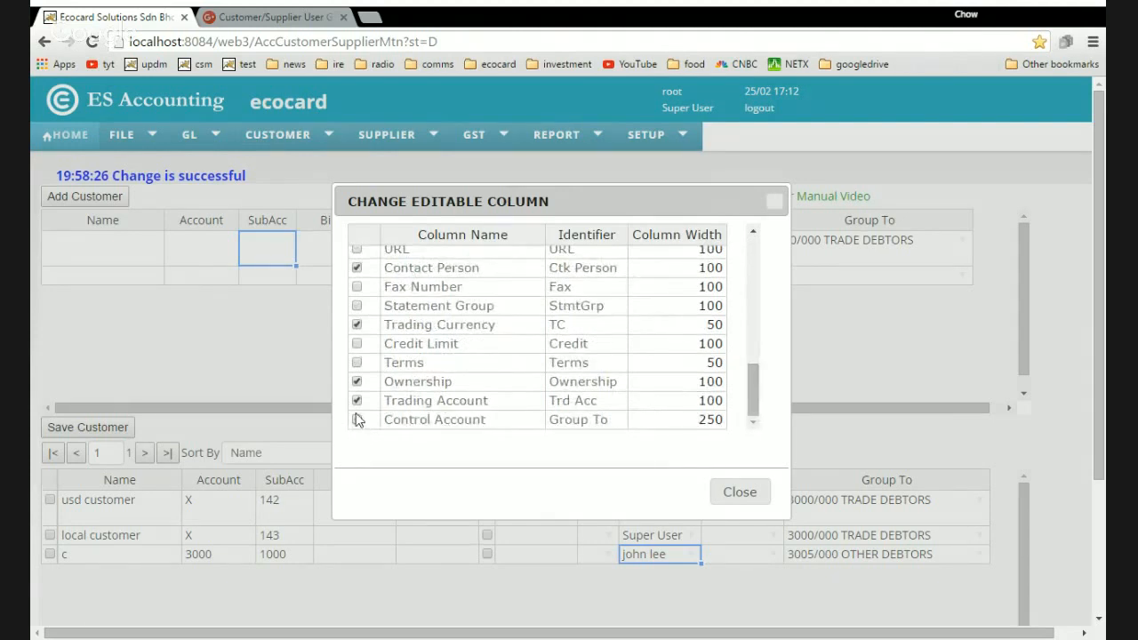
{"action": "left_click", "coordinate": [356, 382]}
{"action": "left_click", "coordinate": [357, 401]}
{"action": "left_click", "coordinate": [357, 324]}
{"action": "left_click", "coordinate": [356, 268]}
{"action": "left_click", "coordinate": [356, 324]}
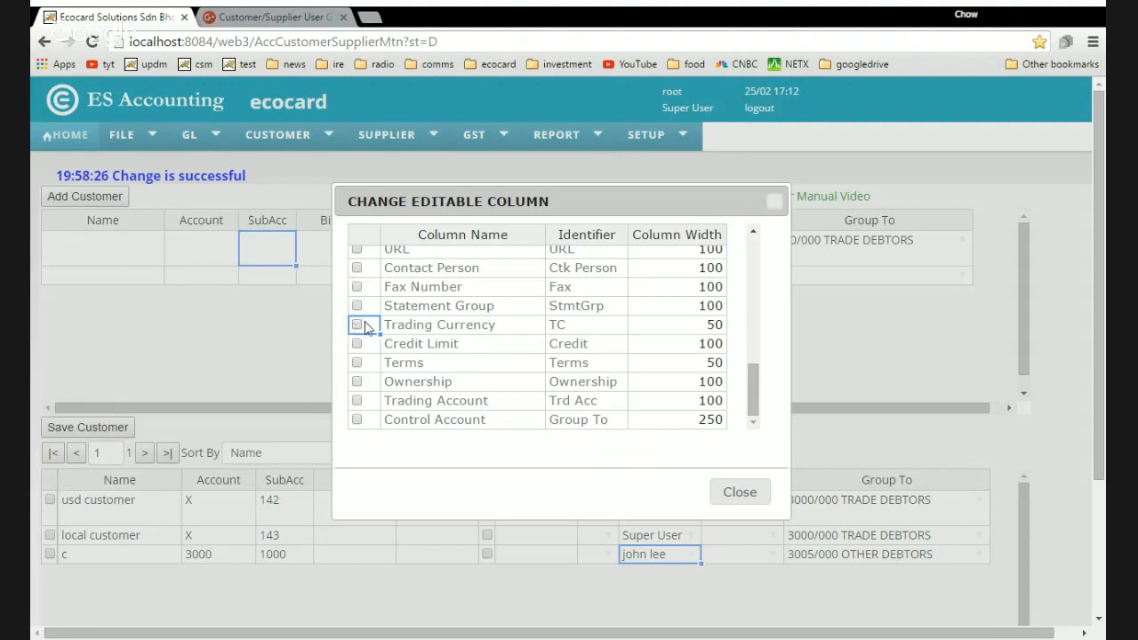
{"action": "left_click", "coordinate": [743, 494]}
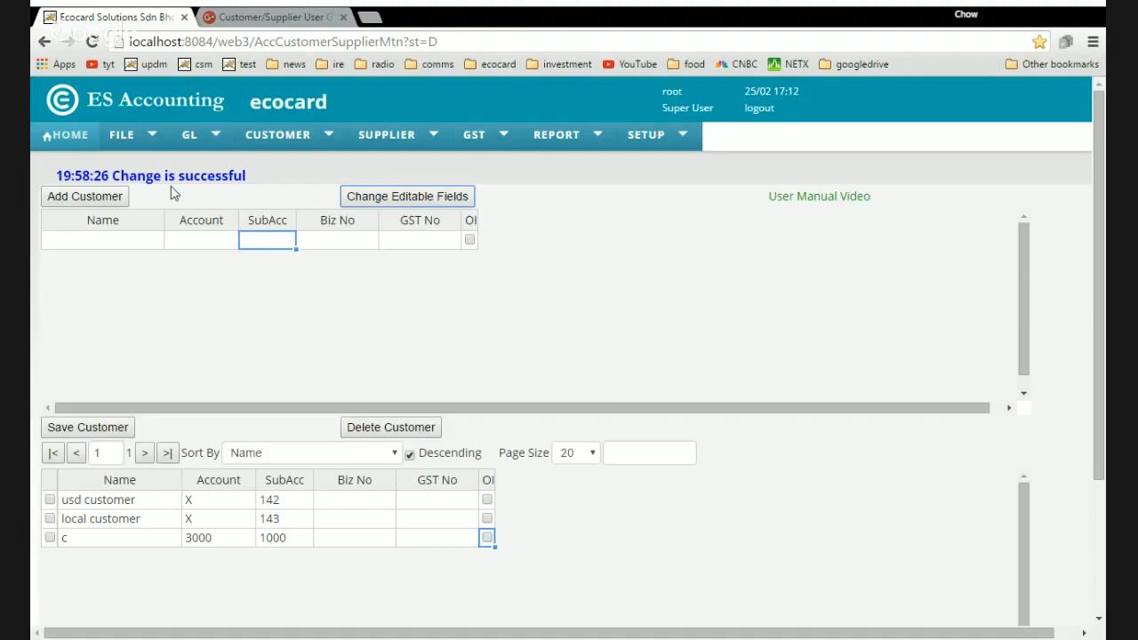
Tick Billing Address 1, 2, 3 and 4 in Change Editable Fields and close it.
{"action": "left_click", "coordinate": [427, 197]}
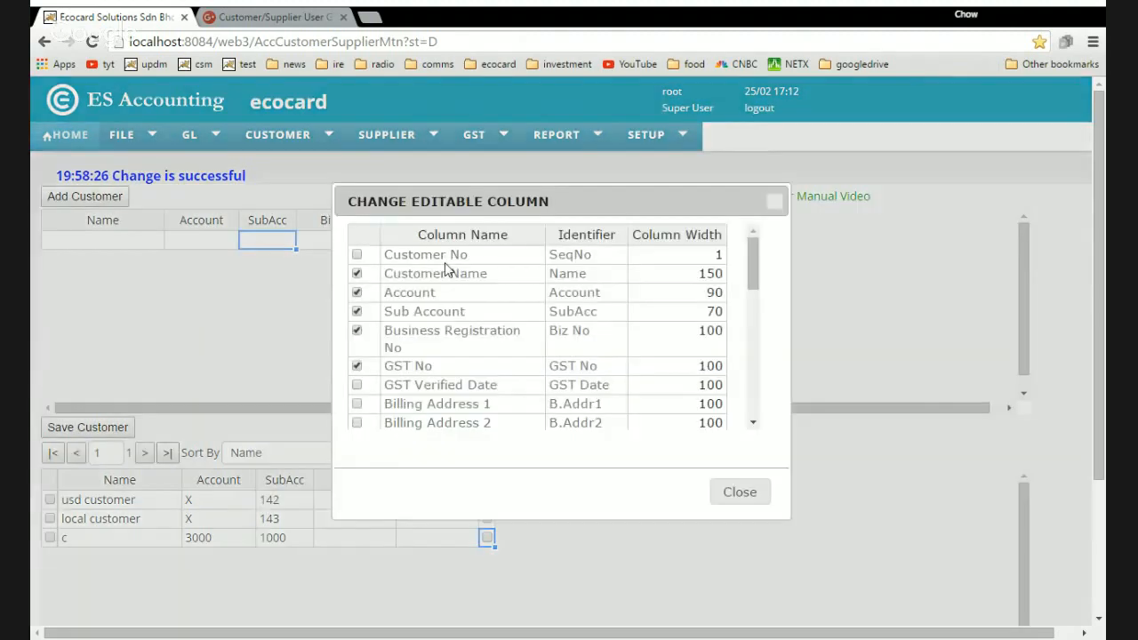
{"action": "scroll", "coordinate": [380, 374], "scroll_direction": "down", "scroll_amount": 2}
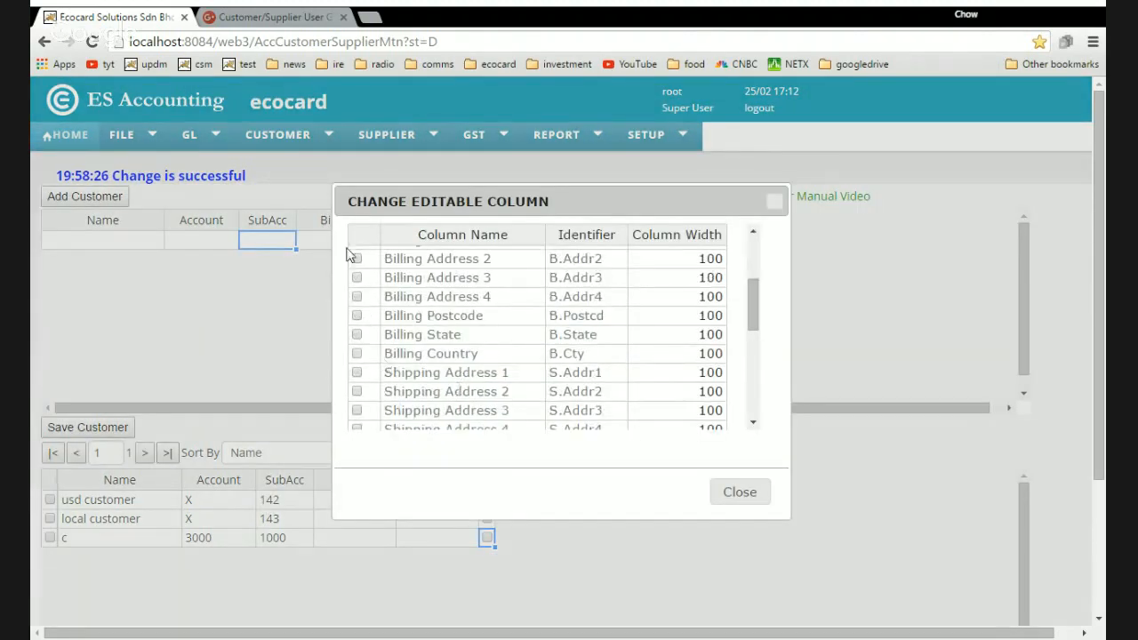
{"action": "scroll", "coordinate": [373, 271], "scroll_direction": "up", "scroll_amount": 1}
{"action": "left_click", "coordinate": [356, 323]}
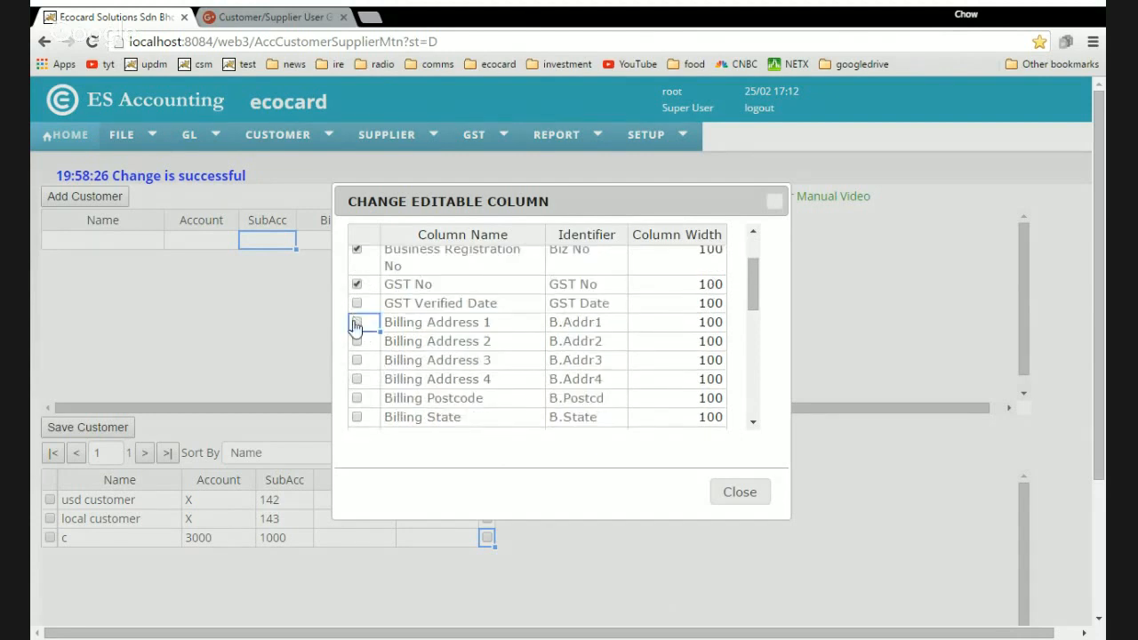
{"action": "left_click", "coordinate": [355, 323]}
{"action": "left_click", "coordinate": [356, 342]}
{"action": "left_click", "coordinate": [356, 360]}
{"action": "left_click", "coordinate": [737, 492]}
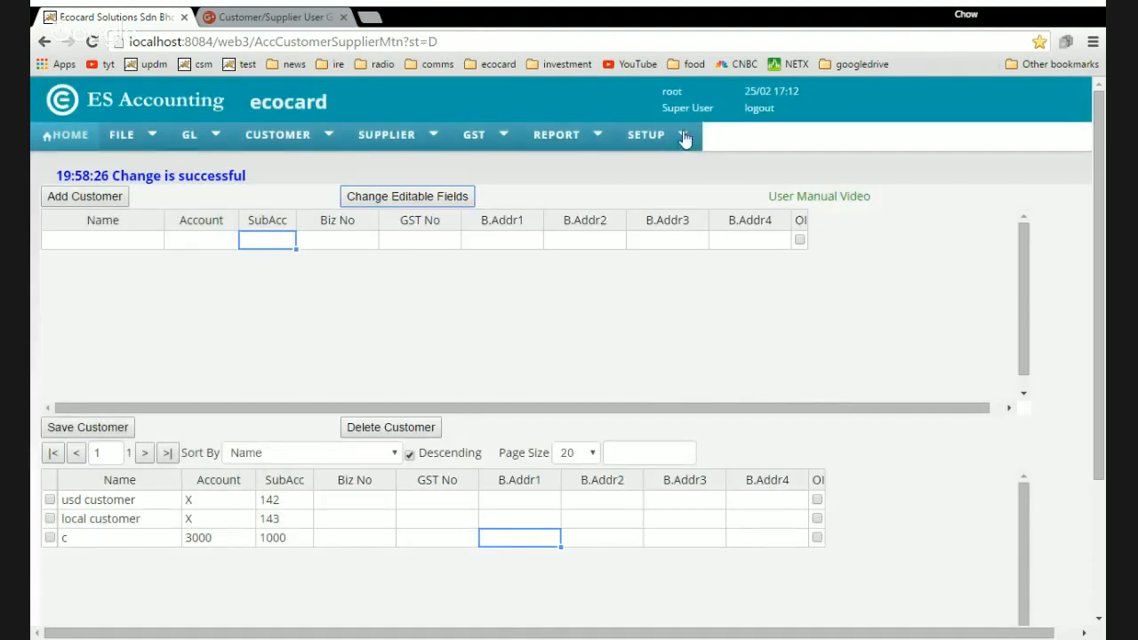
Change the GST No column width from 100 to 400 in Change Editable Fields.
{"action": "left_click", "coordinate": [419, 201]}
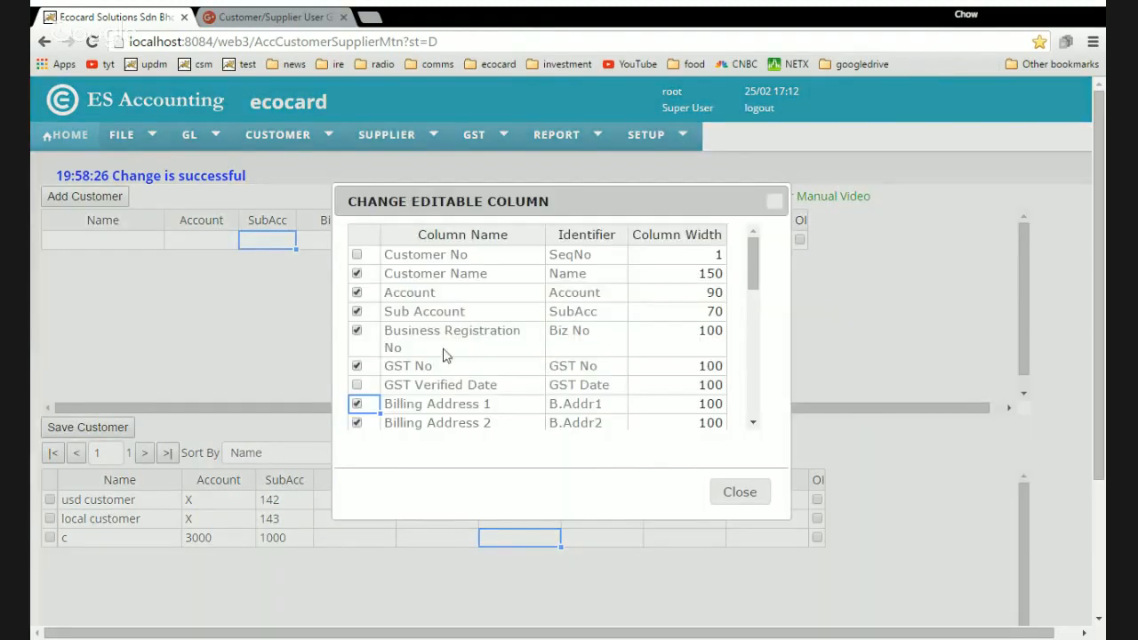
{"action": "left_click", "coordinate": [696, 365]}
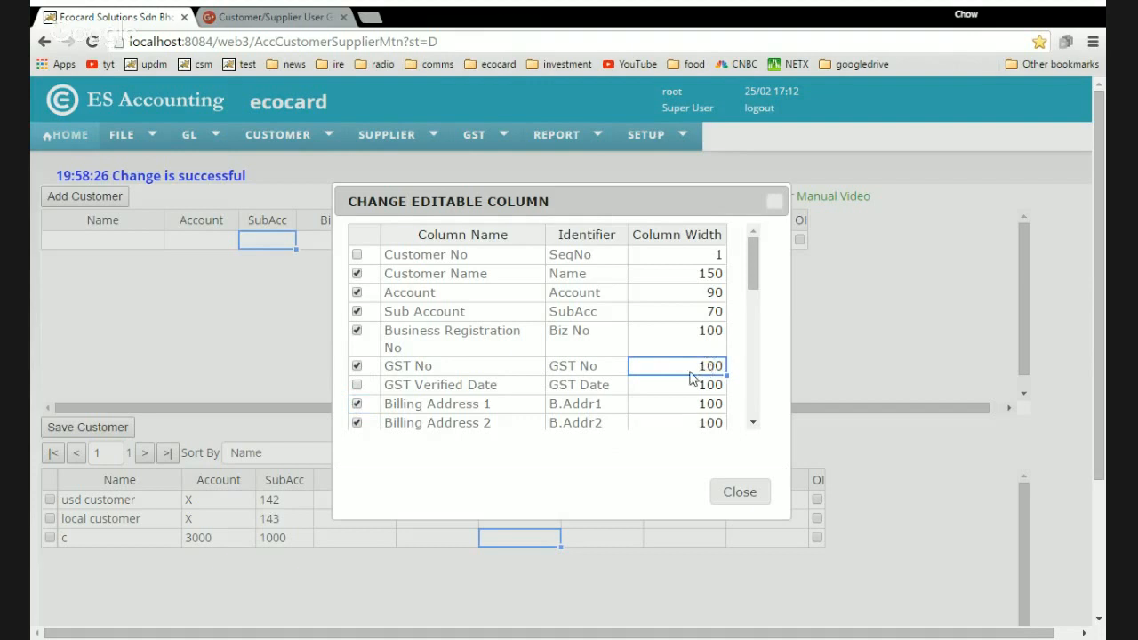
{"action": "left_click", "coordinate": [691, 372]}
{"action": "key", "text": "BackSpace"}
{"action": "key", "text": "BackSpace"}
{"action": "key", "text": "BackSpace"}
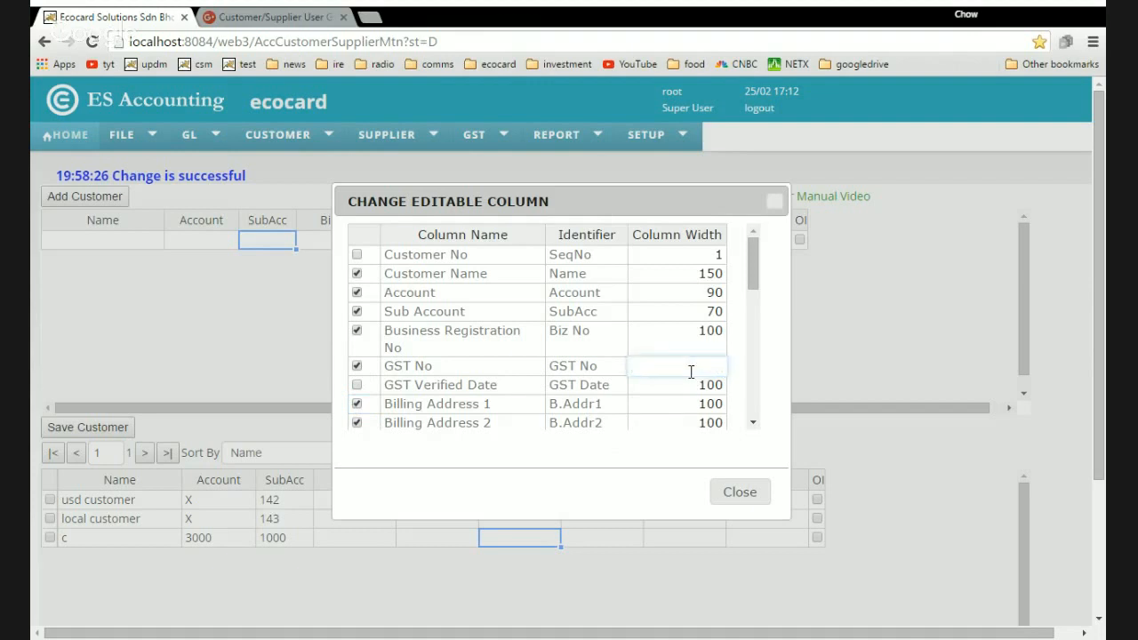
{"action": "type", "text": "400"}
{"action": "key", "text": "Tab"}
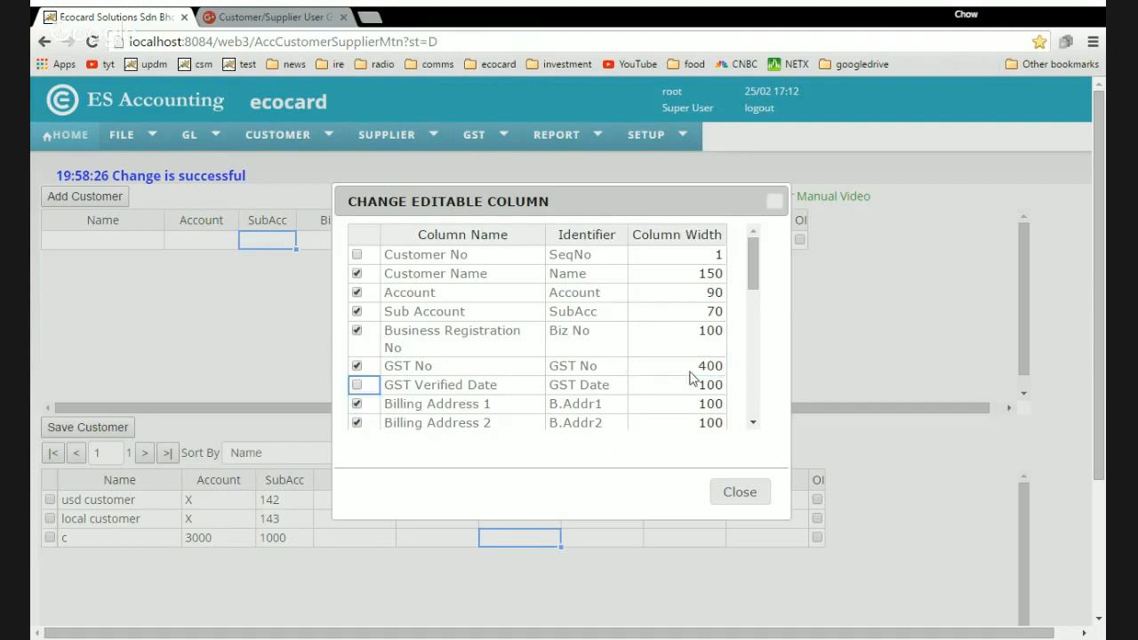
{"action": "left_click", "coordinate": [739, 492]}
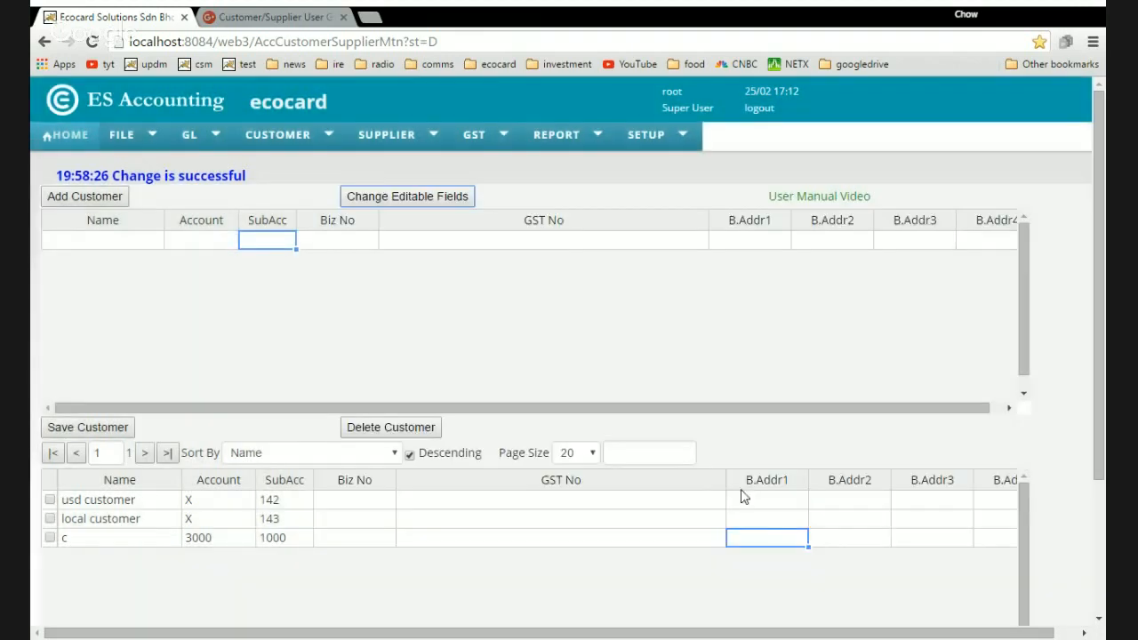
{"action": "left_click", "coordinate": [550, 240]}
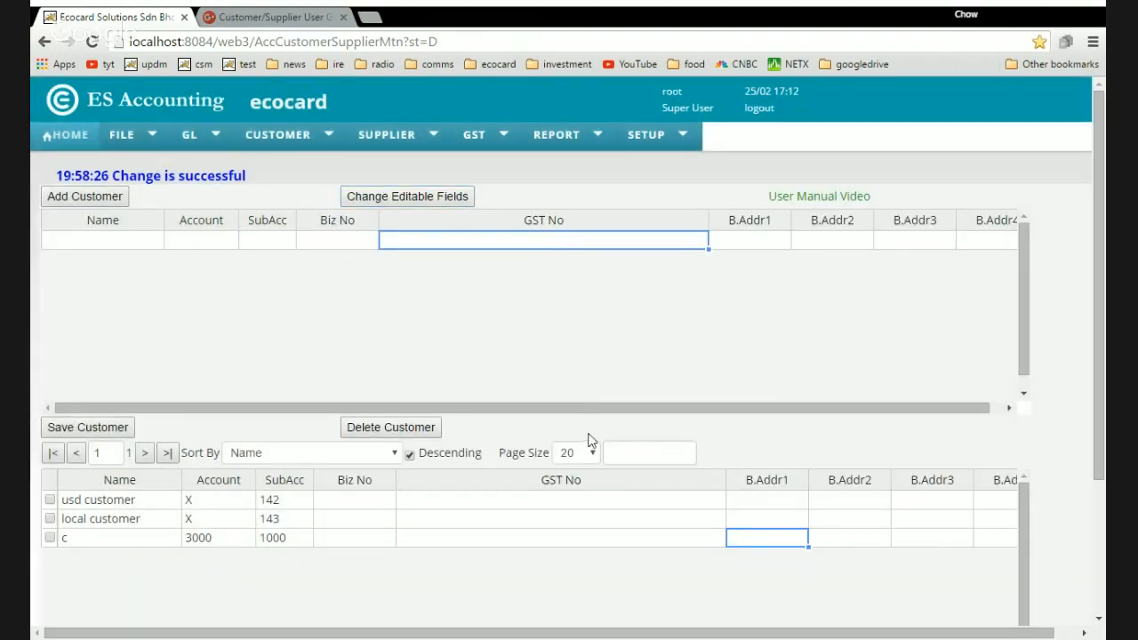
Change the GST No column width from 400 back to 100 in Change Editable Fields.
{"action": "left_click", "coordinate": [409, 197]}
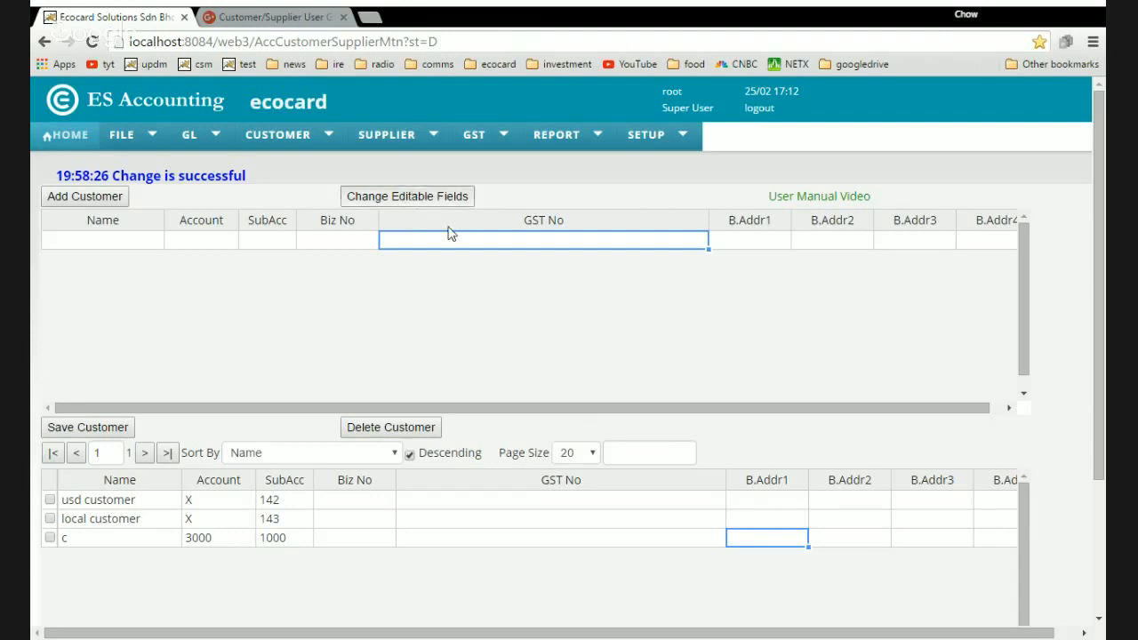
{"action": "left_click", "coordinate": [700, 365]}
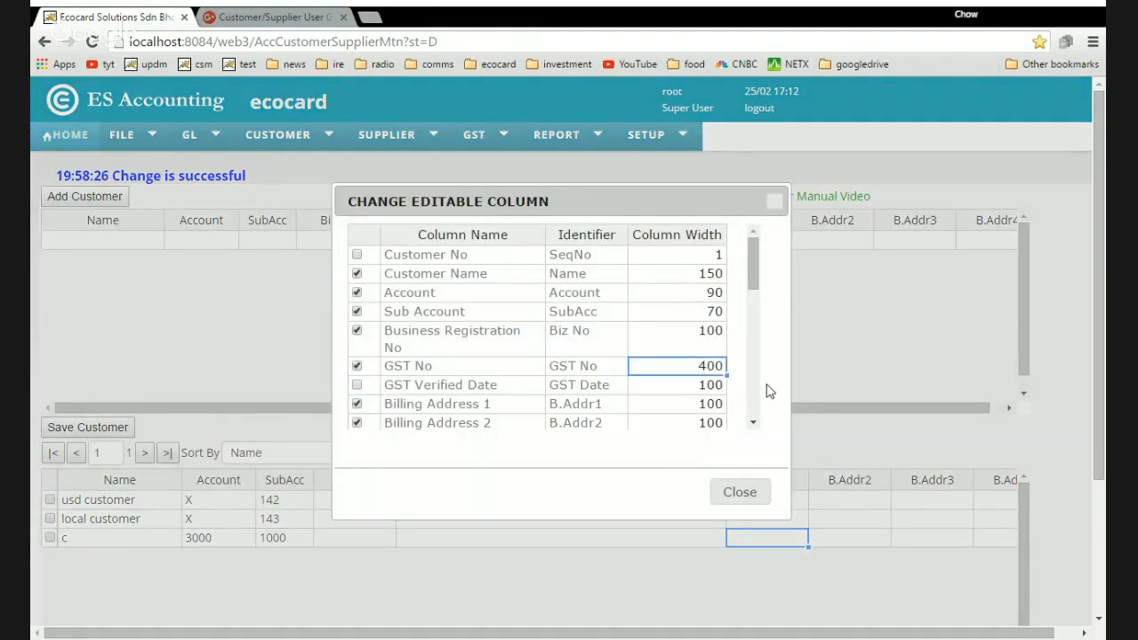
{"action": "key", "text": "Return"}
{"action": "key", "text": "Left"}
{"action": "key", "text": "Left"}
{"action": "key", "text": "BackSpace"}
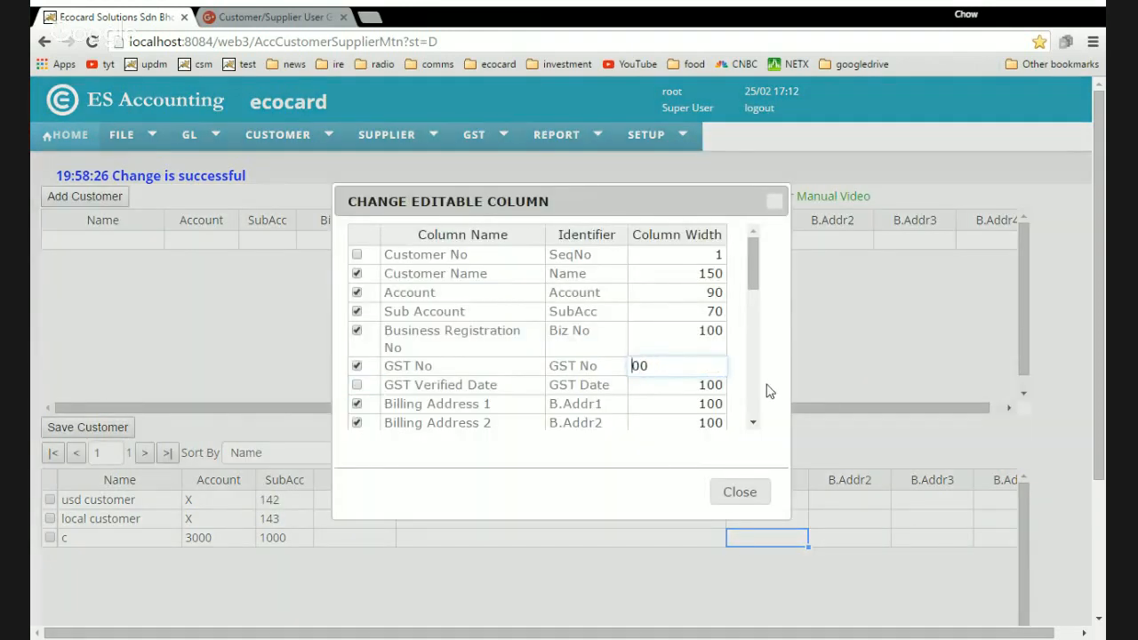
{"action": "type", "text": "1"}
{"action": "key", "text": "Tab"}
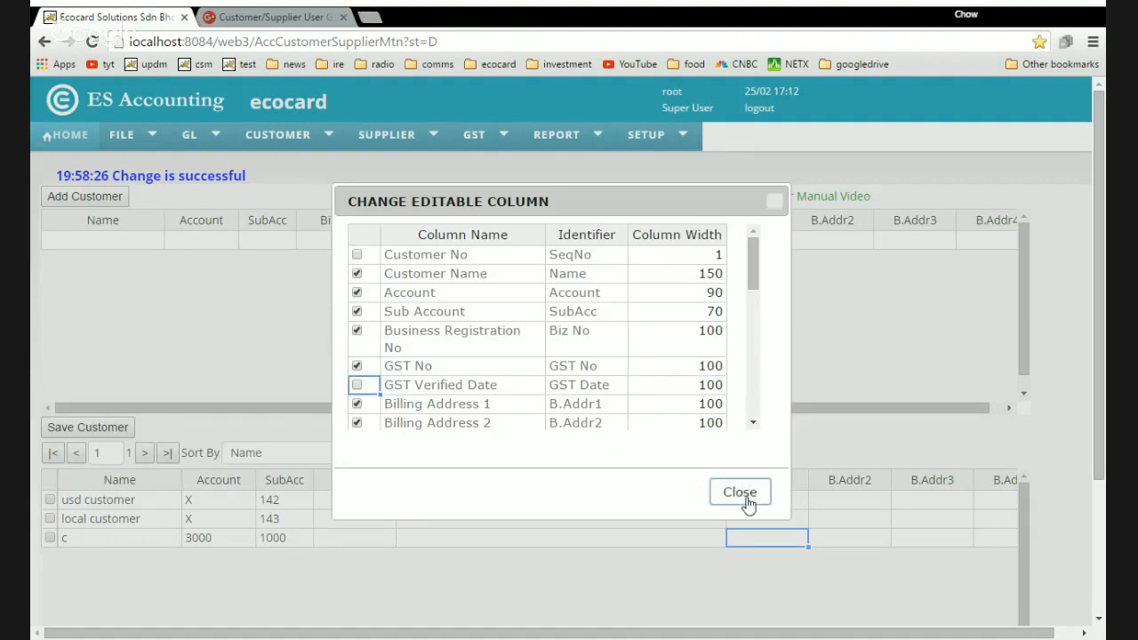
{"action": "left_click", "coordinate": [744, 495]}
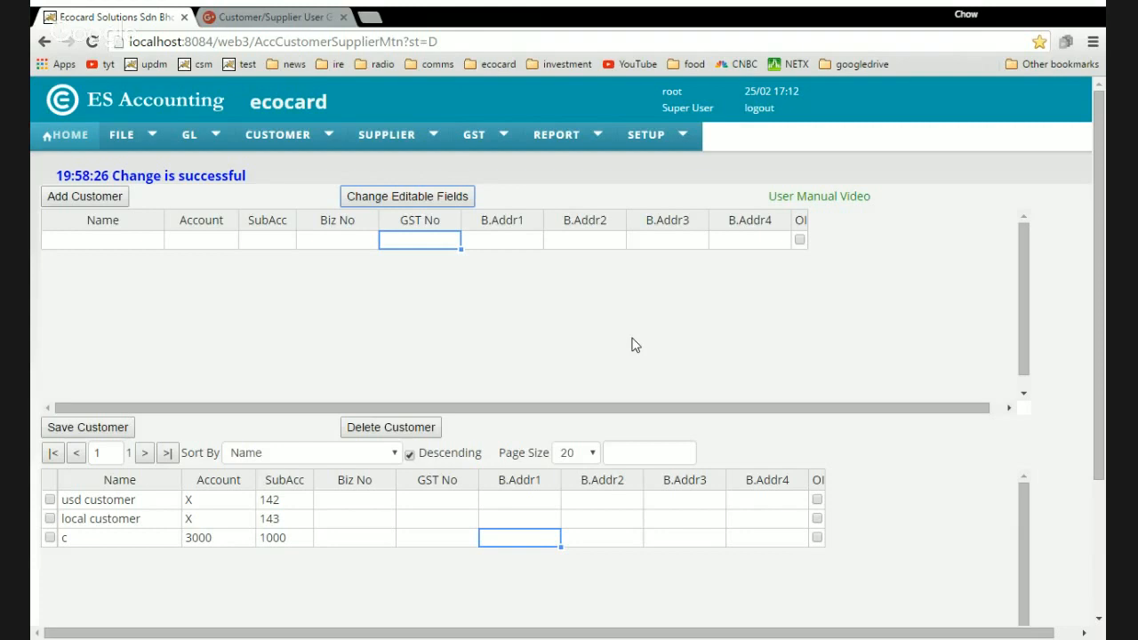
{"action": "scroll", "coordinate": [541, 338], "scroll_direction": "down", "scroll_amount": 2}
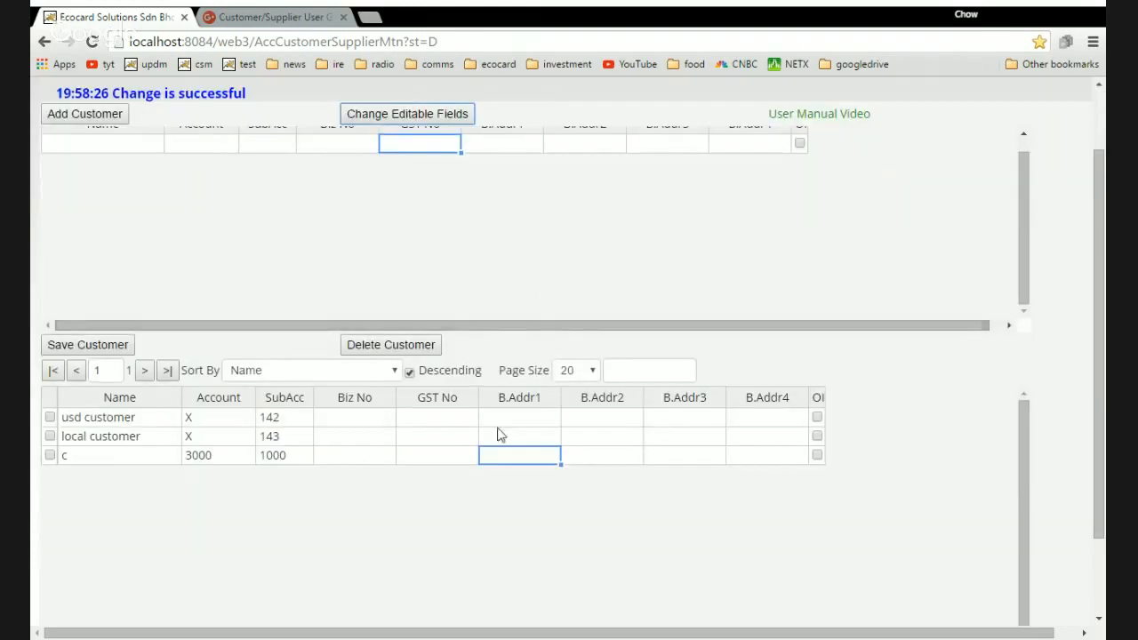
{"action": "left_click", "coordinate": [117, 142]}
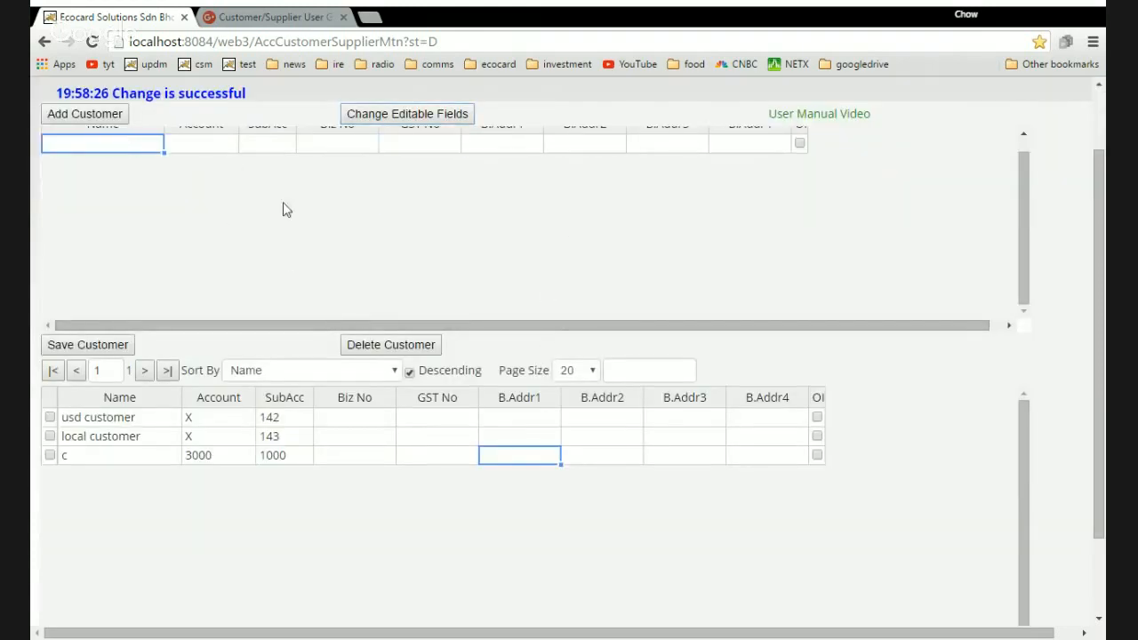
{"action": "scroll", "coordinate": [287, 210], "scroll_direction": "up", "scroll_amount": 1}
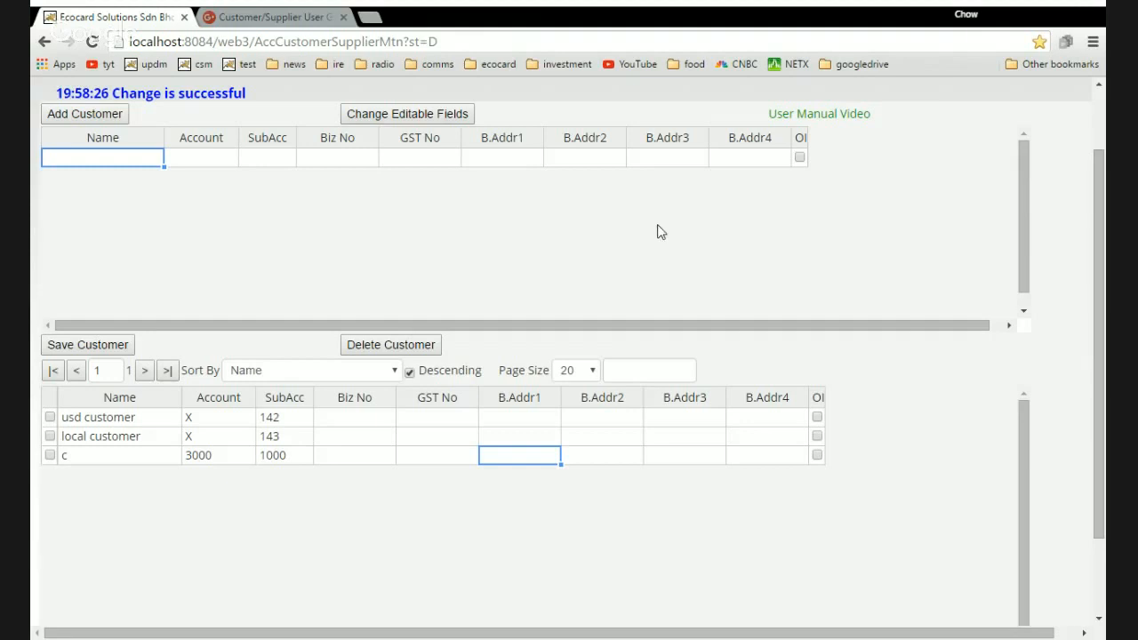